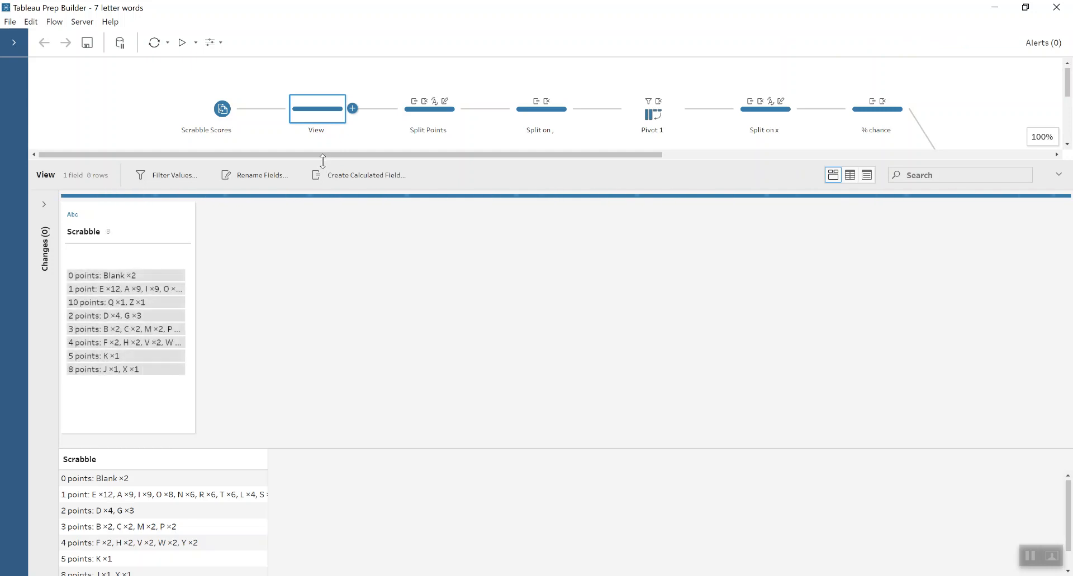
Step: Enlarge the flow diagram and examine the Split Points step's field values and its list of changes
{"action": "left_click_drag", "start_coordinate": [323, 161], "coordinate": [323, 221]}
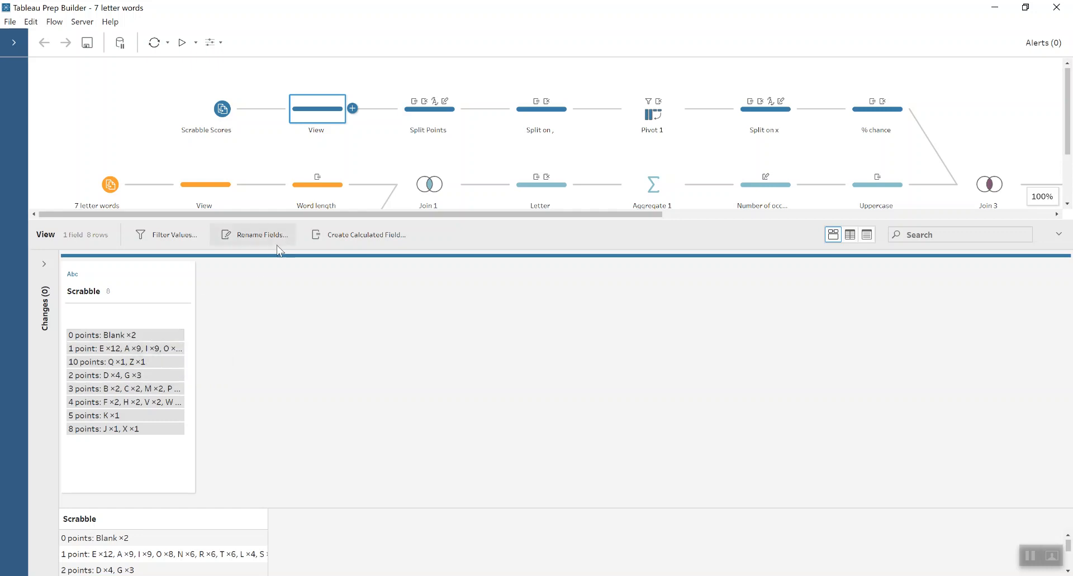
{"action": "left_click", "coordinate": [420, 126]}
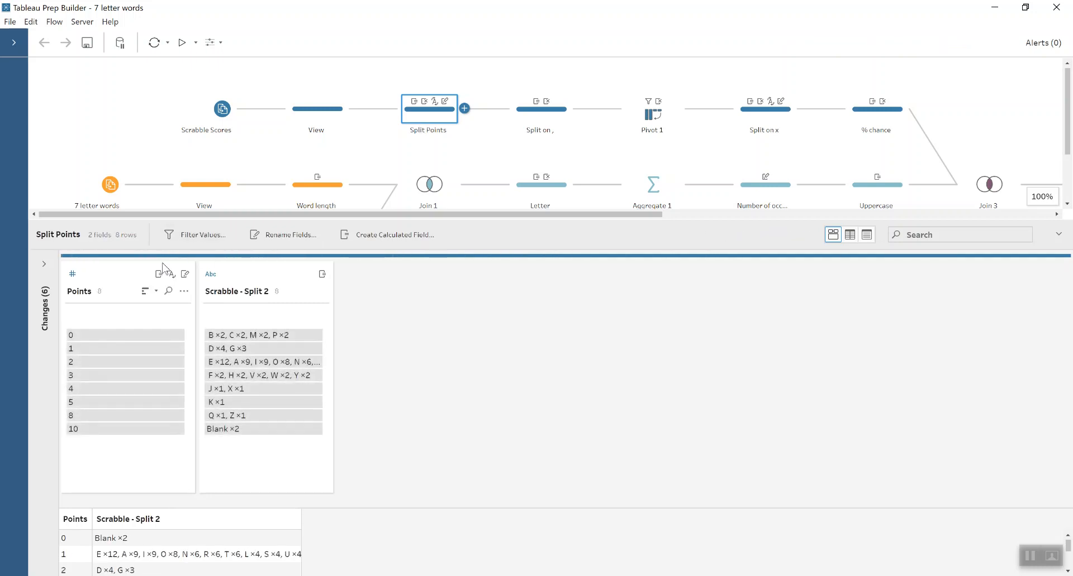
{"action": "mouse_move", "coordinate": [216, 366]}
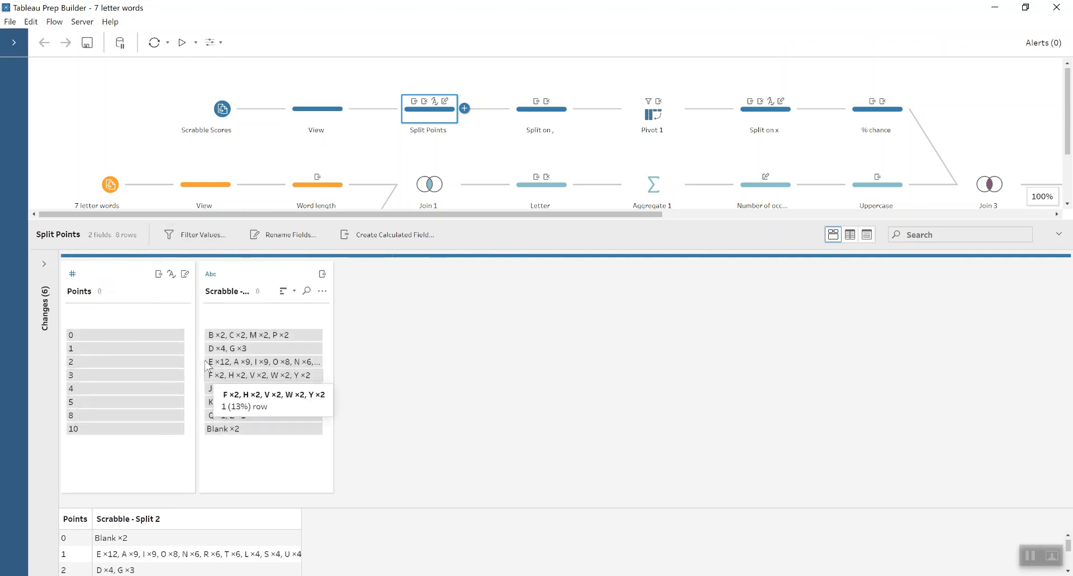
{"action": "mouse_move", "coordinate": [215, 435]}
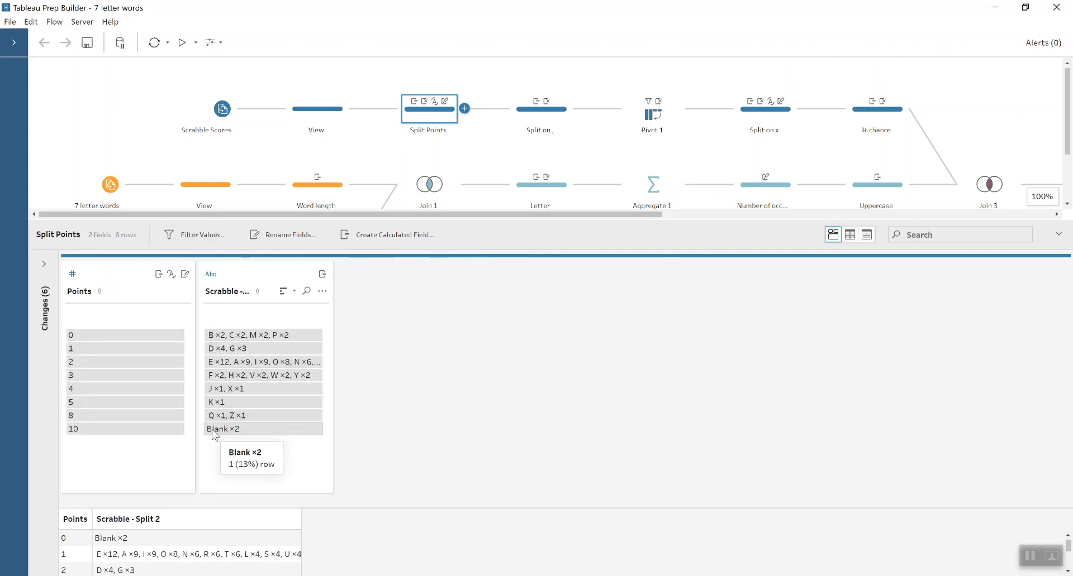
{"action": "left_click", "coordinate": [45, 264]}
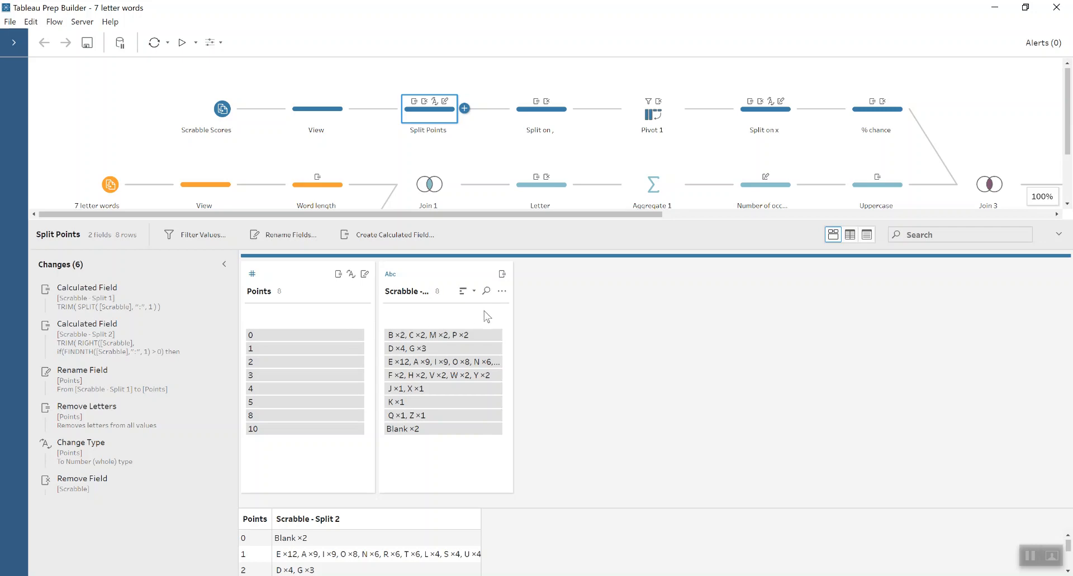
{"action": "left_click", "coordinate": [502, 291]}
{"action": "mouse_move", "coordinate": [527, 341]}
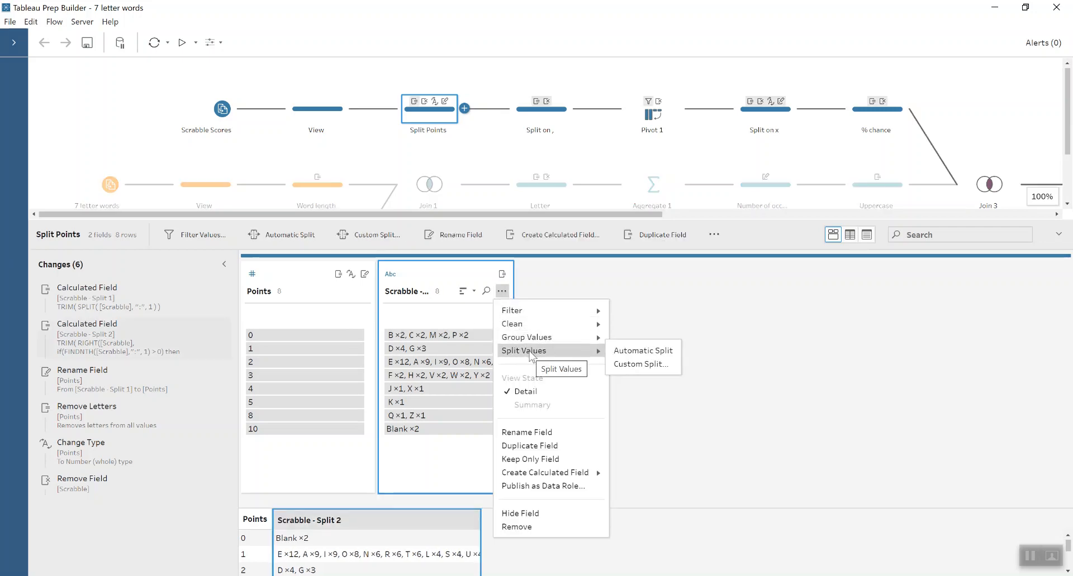
{"action": "left_click", "coordinate": [635, 364]}
{"action": "type", "text": ":"}
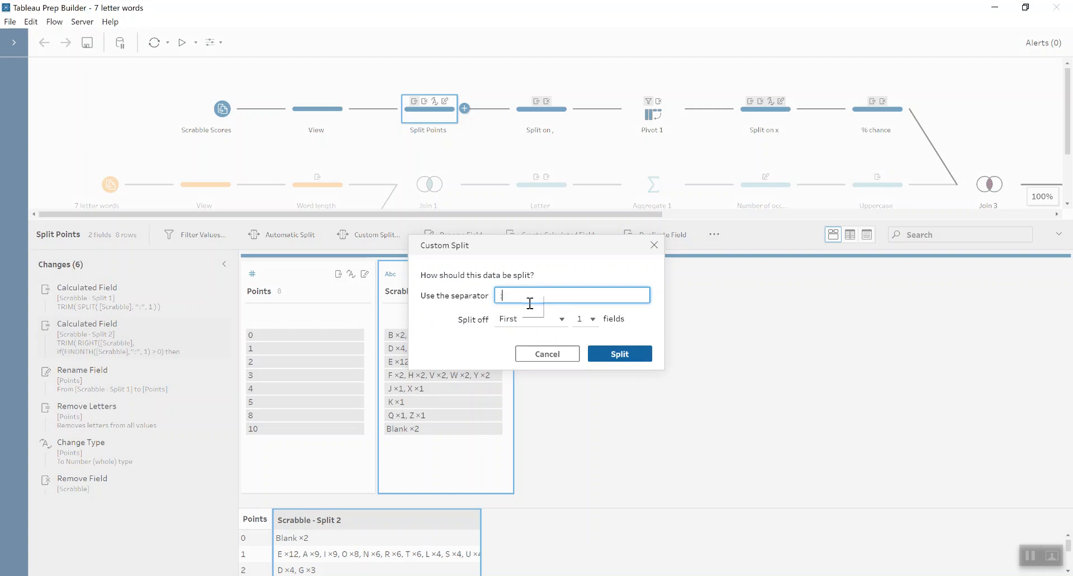
{"action": "left_click", "coordinate": [530, 322]}
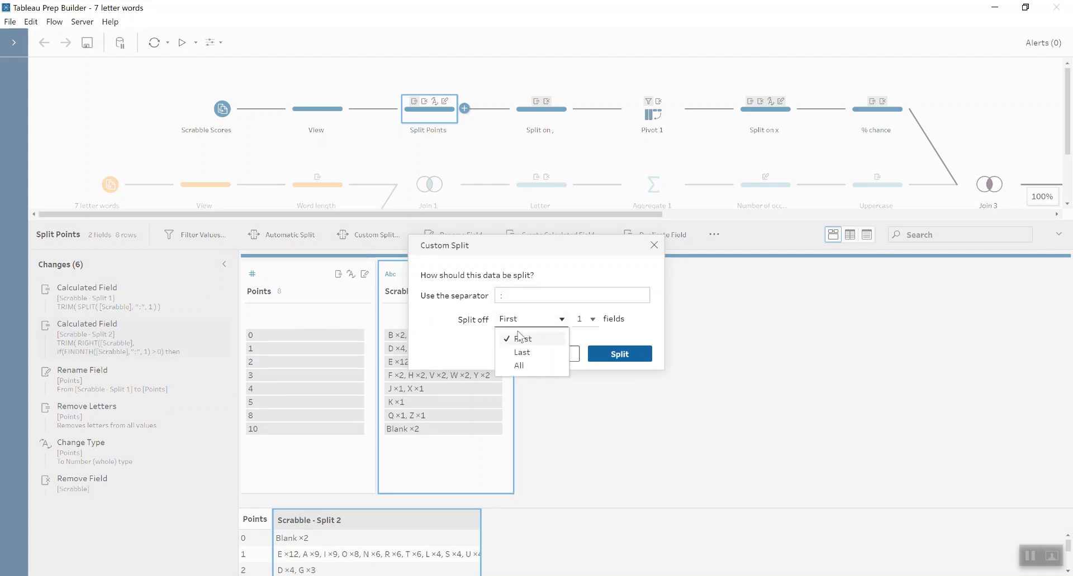
{"action": "left_click", "coordinate": [514, 364]}
{"action": "left_click", "coordinate": [532, 356]}
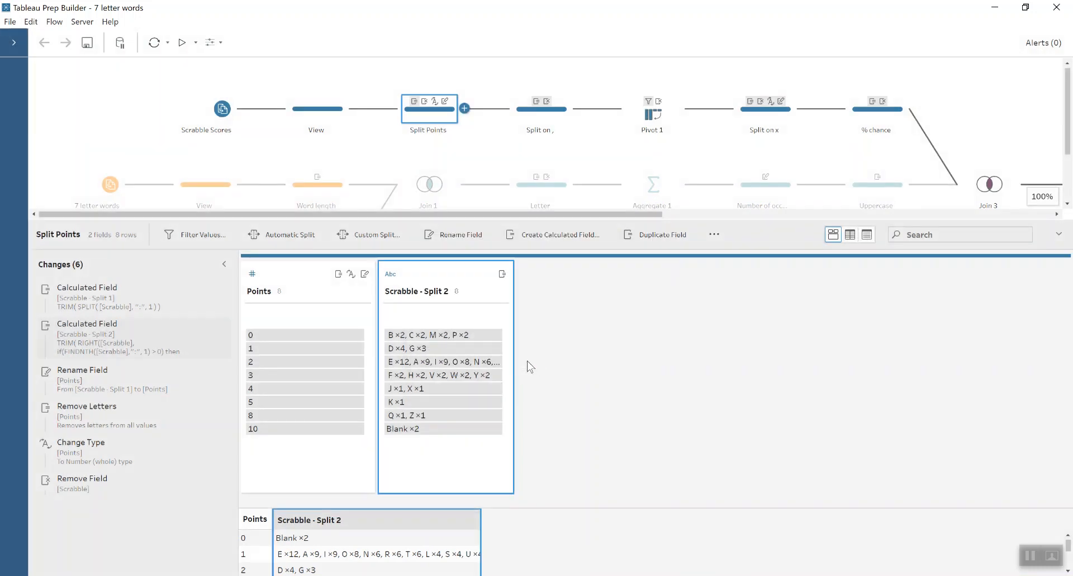
Step: Review the Split Points step's data at the Points rename, the whole-number type change and the Scrabble field removal
{"action": "left_click", "coordinate": [115, 383]}
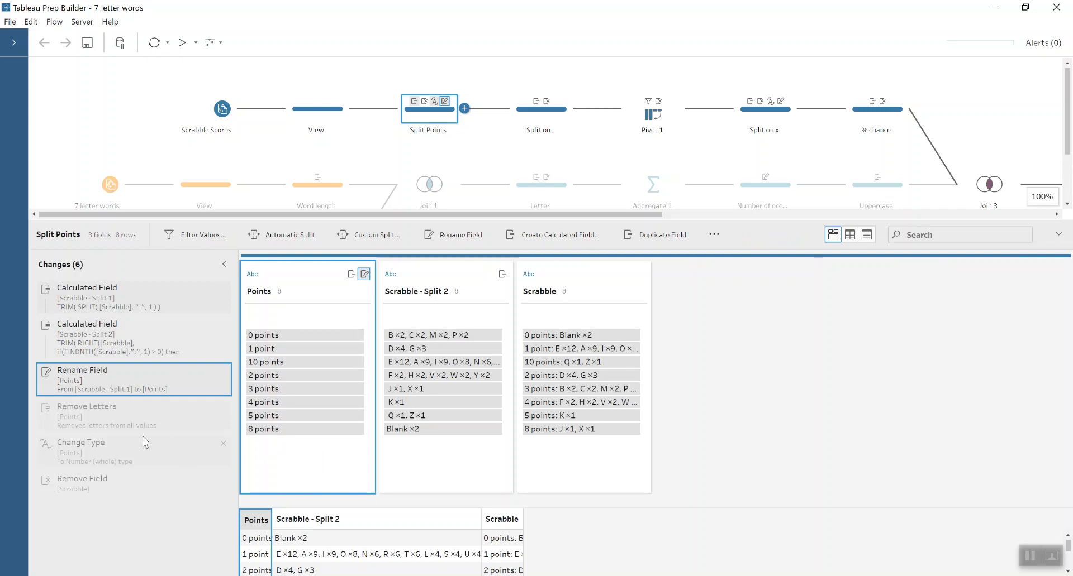
{"action": "left_click", "coordinate": [364, 291]}
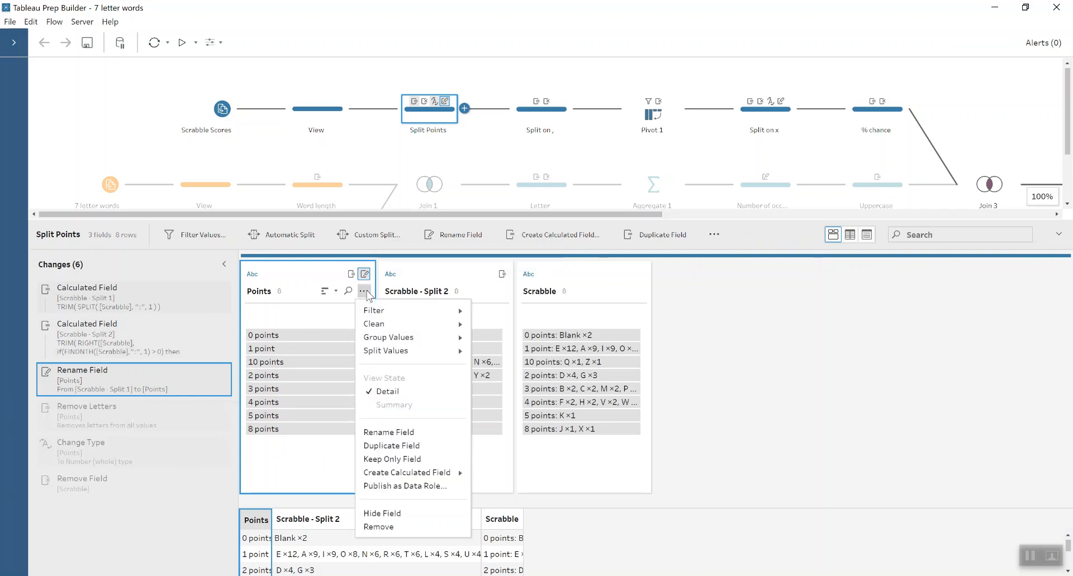
{"action": "mouse_move", "coordinate": [391, 325]}
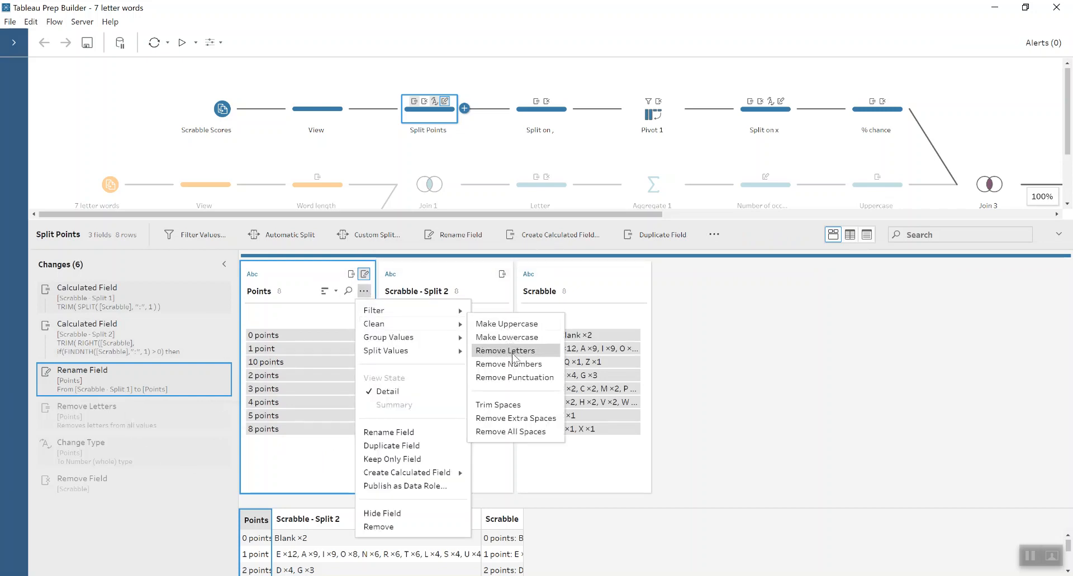
{"action": "left_click", "coordinate": [267, 456]}
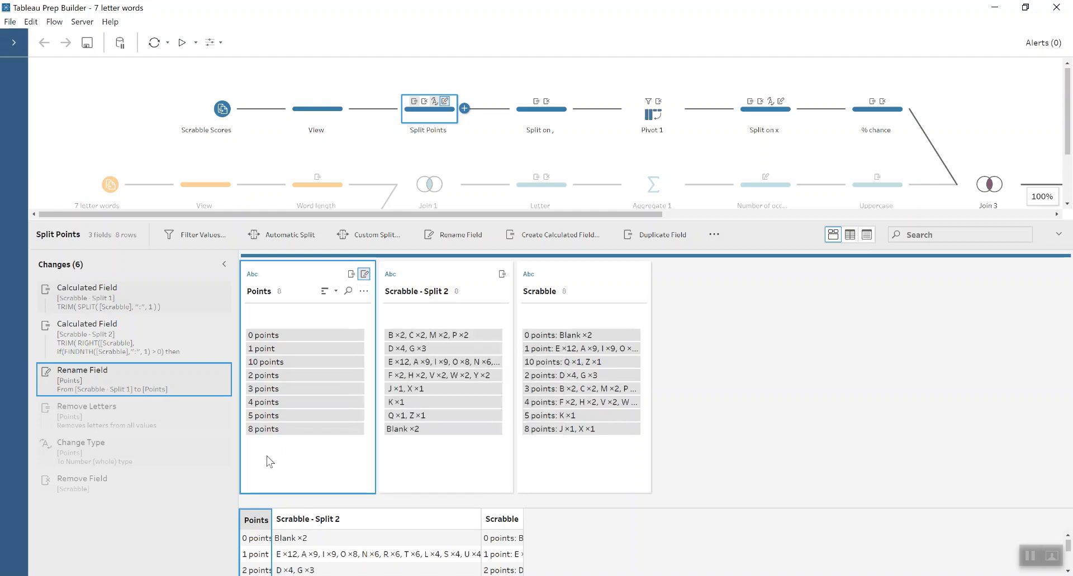
{"action": "left_click", "coordinate": [140, 447]}
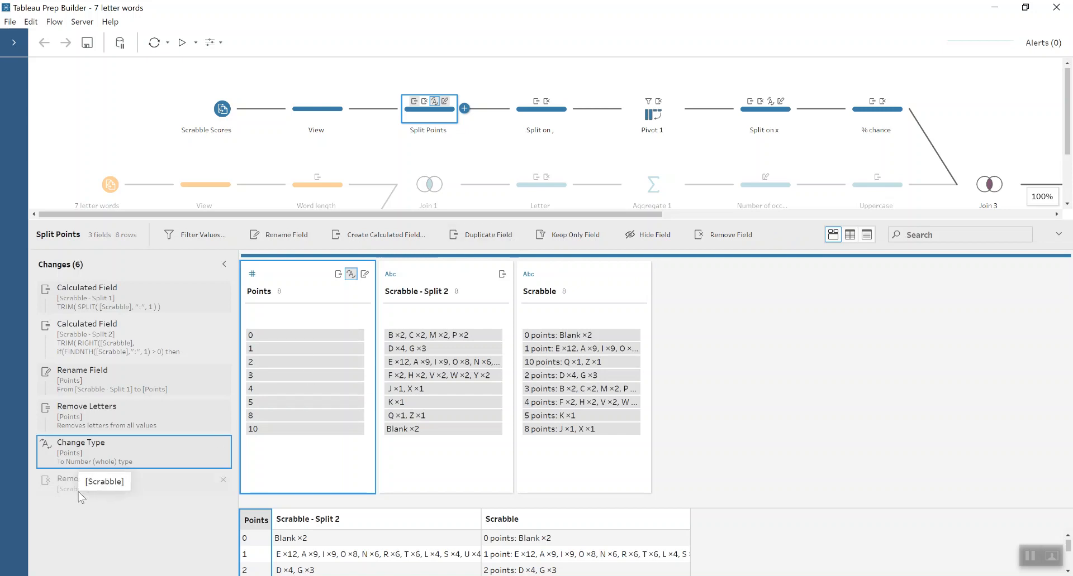
{"action": "left_click", "coordinate": [149, 488]}
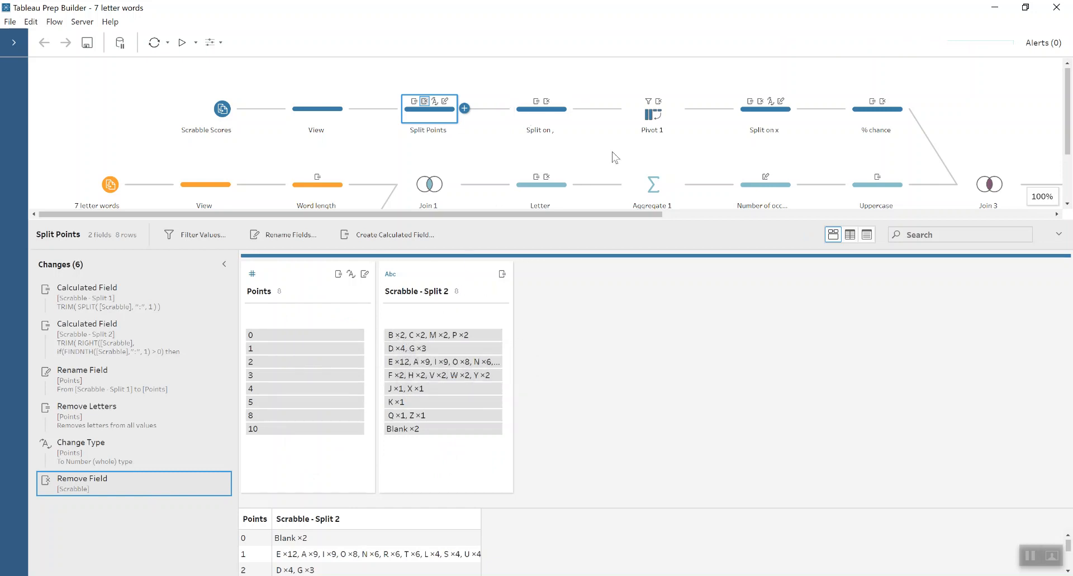
Step: Examine the fields produced by the comma split step, and the pivoted fields and results of Pivot 1
{"action": "left_click", "coordinate": [556, 112]}
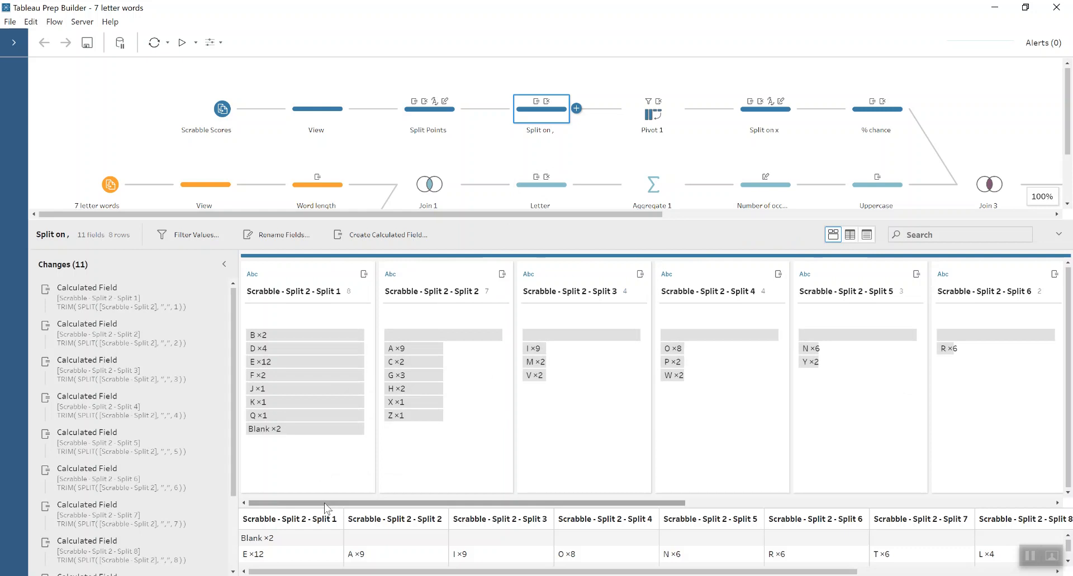
{"action": "left_click_drag", "start_coordinate": [326, 504], "coordinate": [705, 514]}
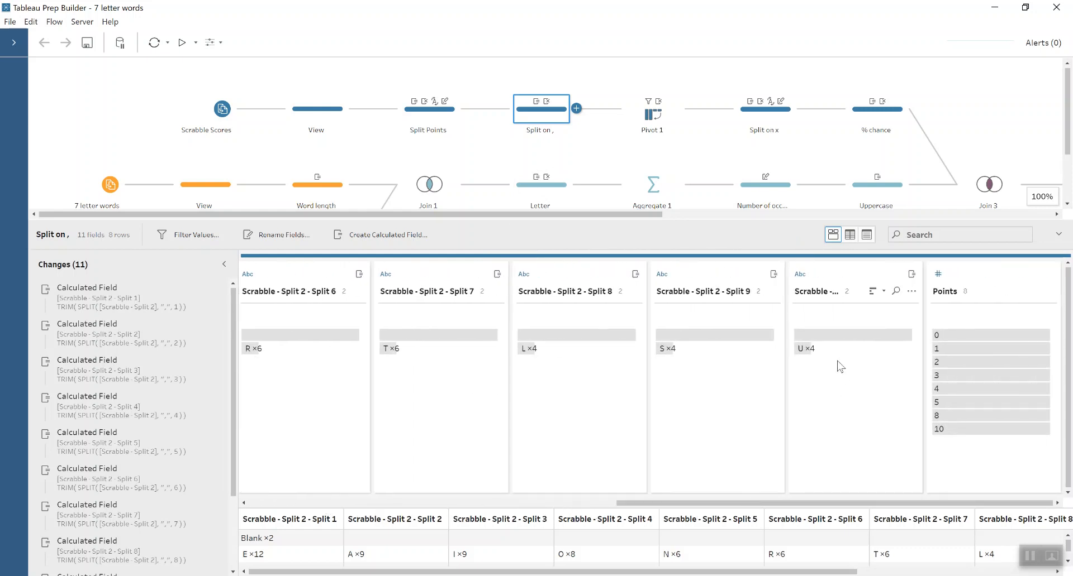
{"action": "mouse_move", "coordinate": [809, 358]}
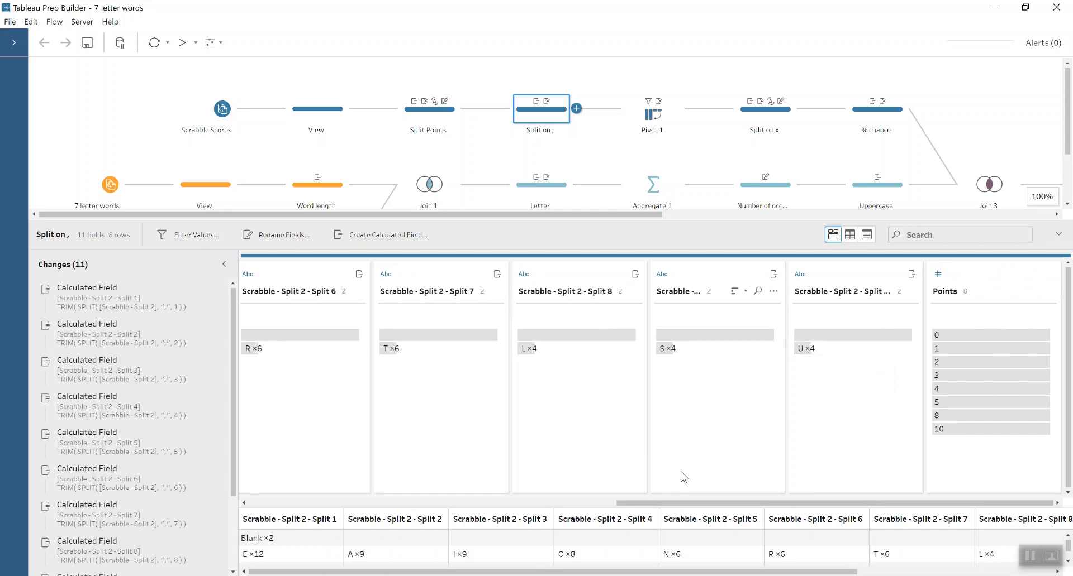
{"action": "left_click", "coordinate": [641, 123]}
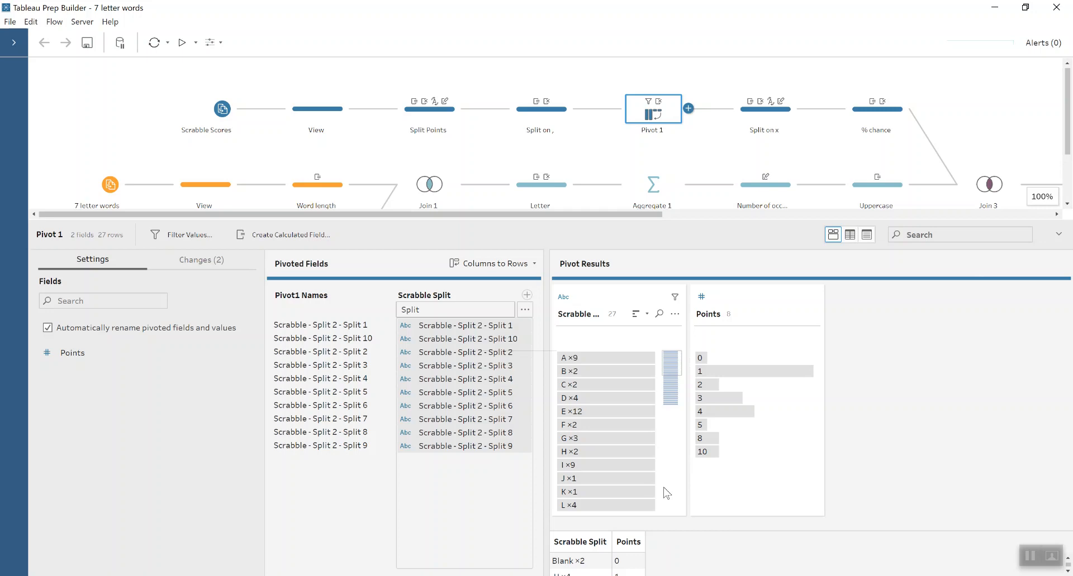
Step: Examine the Tile values and the list of changes in the Split on x step
{"action": "left_click", "coordinate": [767, 127]}
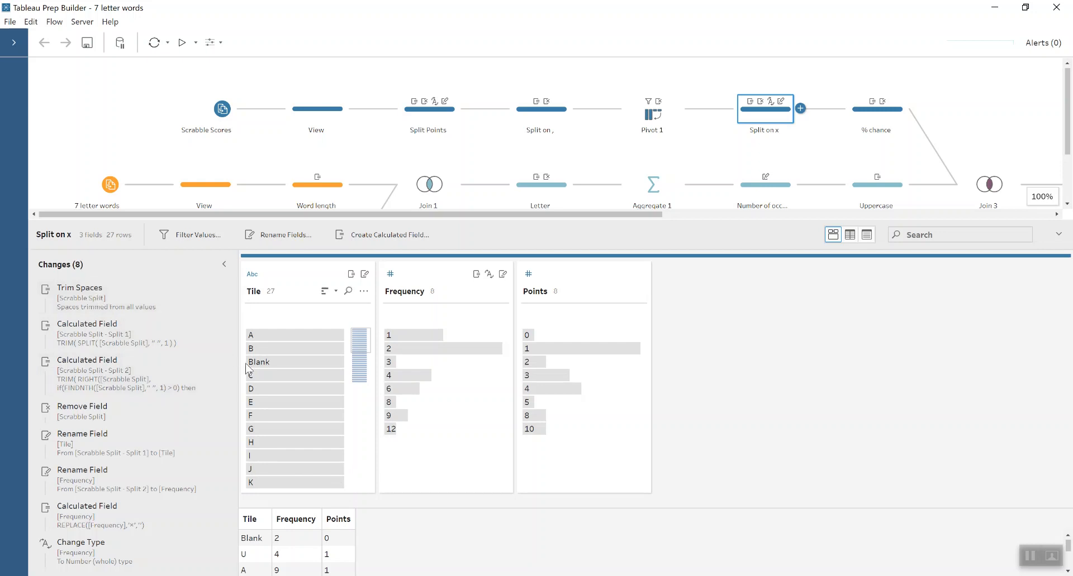
{"action": "mouse_move", "coordinate": [261, 363]}
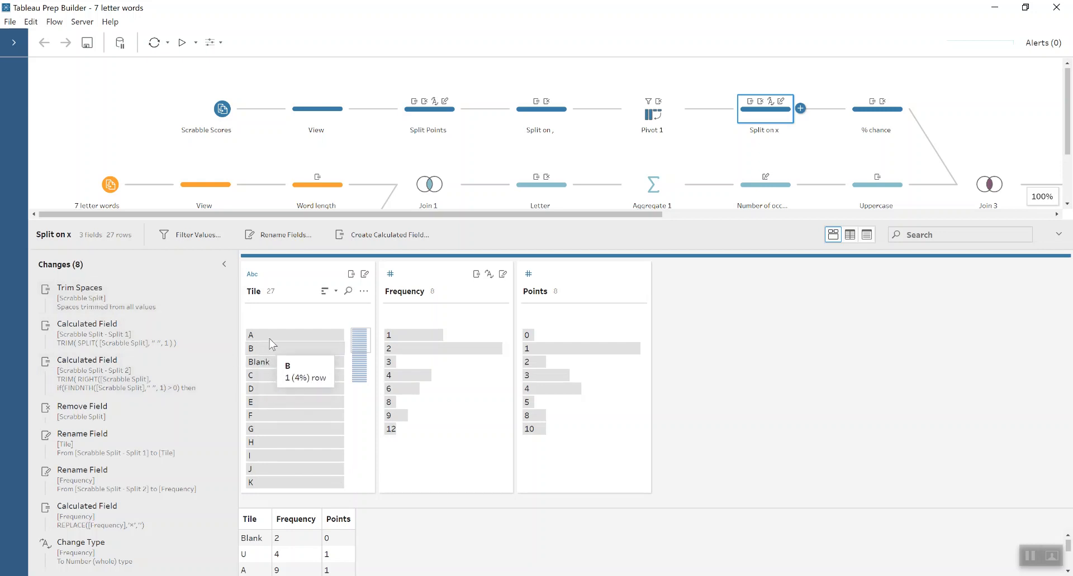
{"action": "mouse_move", "coordinate": [270, 431]}
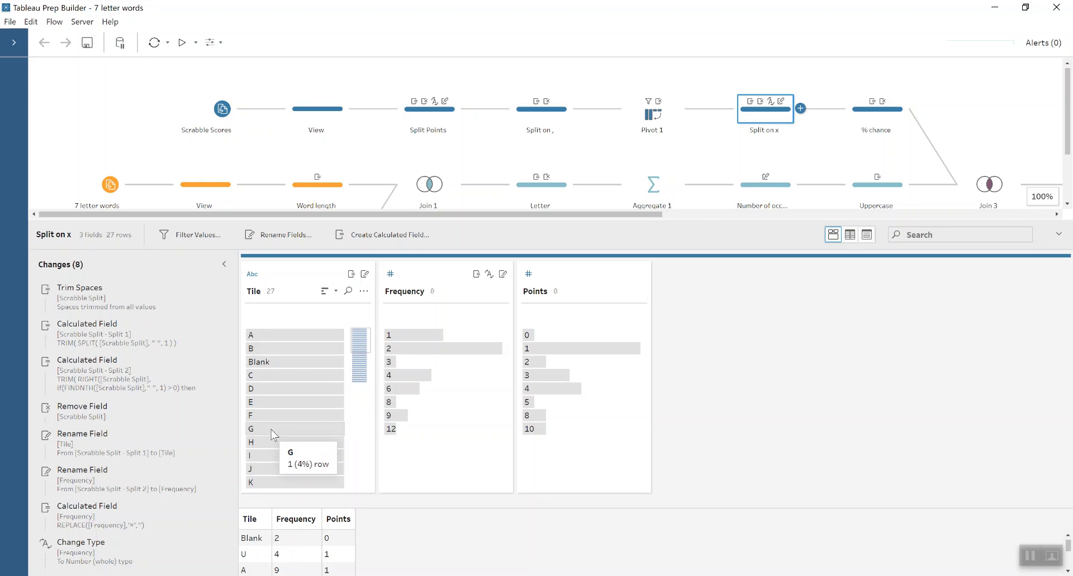
{"action": "mouse_move", "coordinate": [219, 384]}
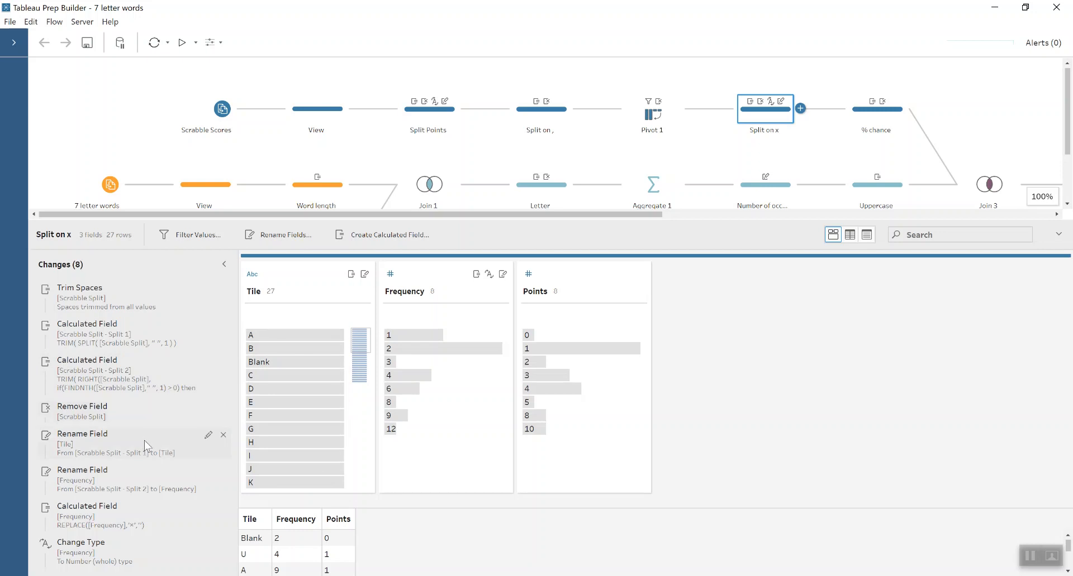
Step: Examine the Frequency data at its rename and the REPLACE formula of the Frequency calculated field, leaving the formula unedited
{"action": "left_click", "coordinate": [169, 475]}
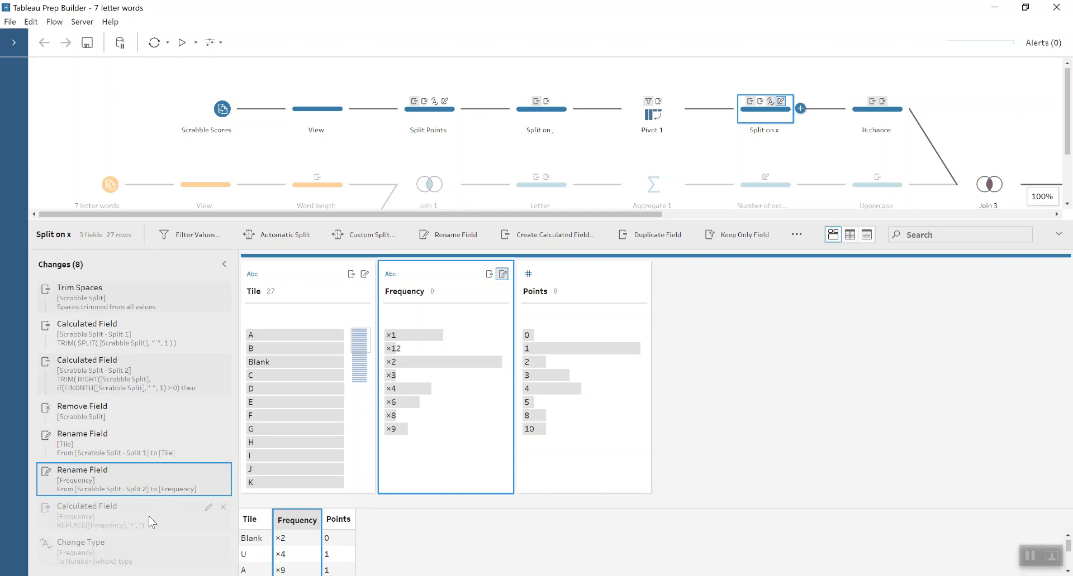
{"action": "left_click", "coordinate": [209, 508]}
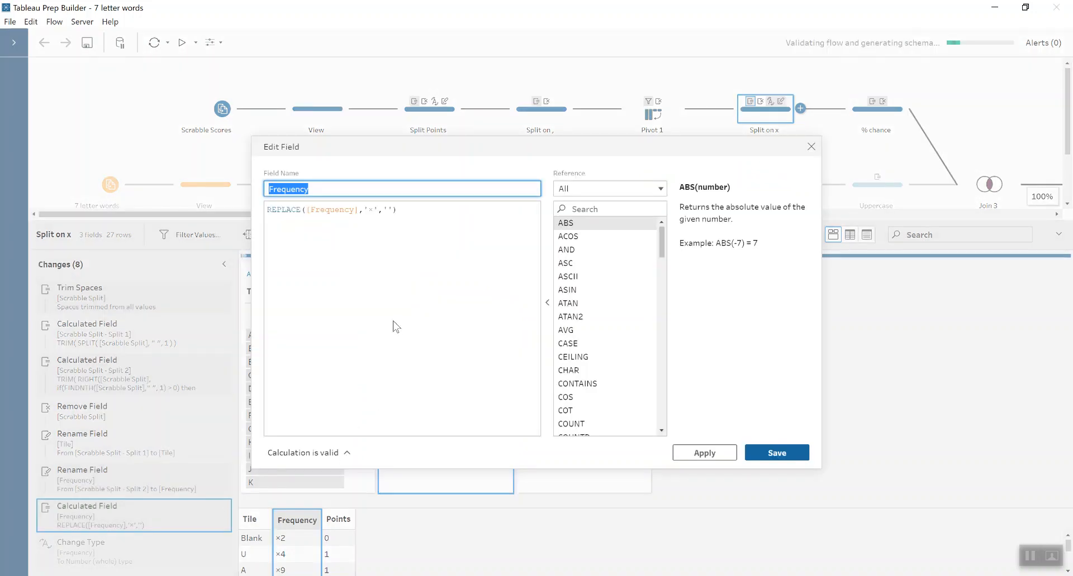
{"action": "left_click", "coordinate": [370, 209]}
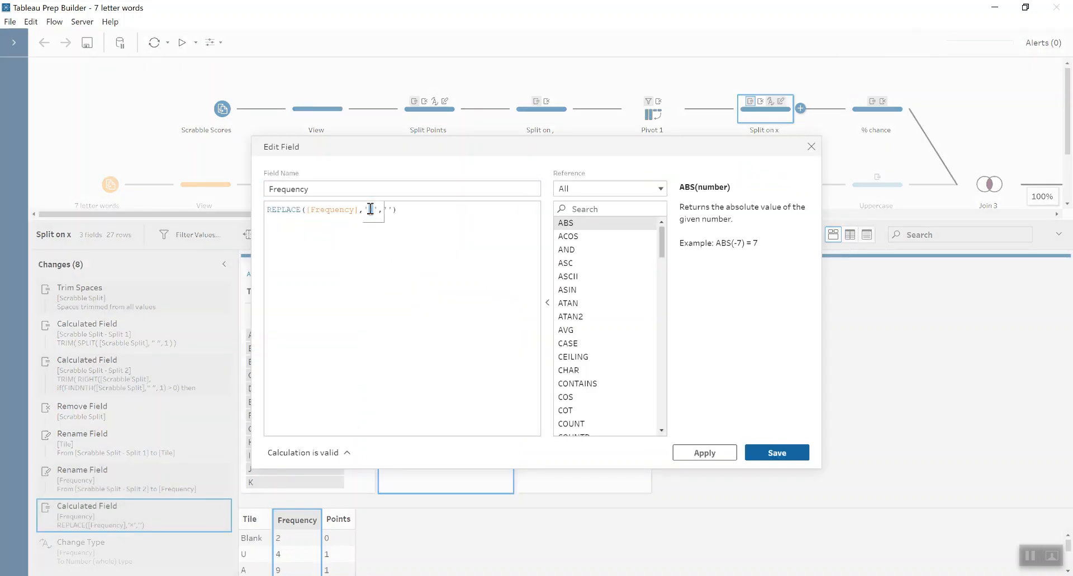
{"action": "left_click", "coordinate": [411, 207]}
{"action": "left_click", "coordinate": [811, 147]}
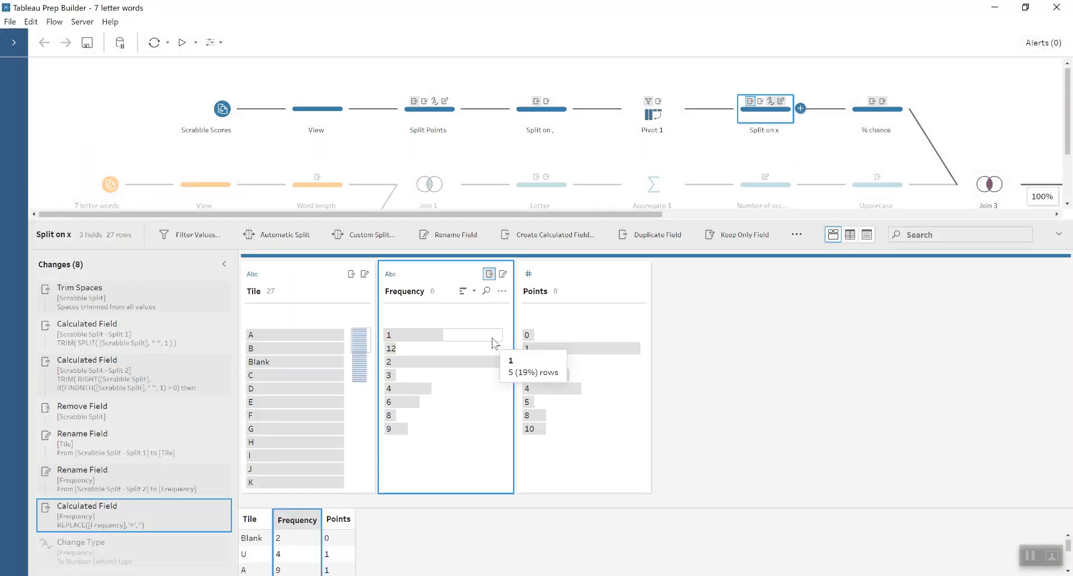
{"action": "left_click", "coordinate": [139, 475]}
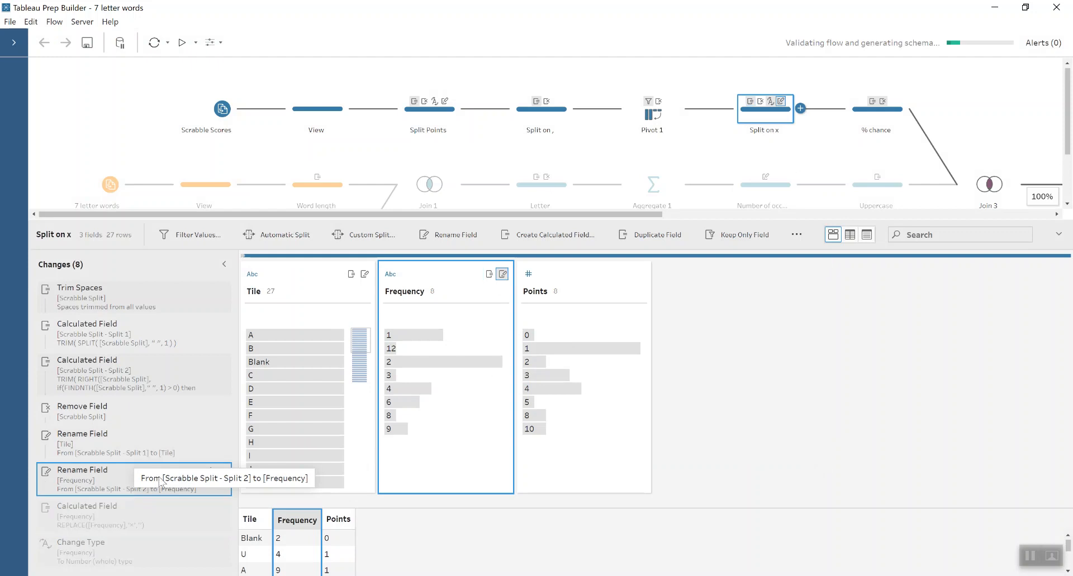
{"action": "double_click", "coordinate": [406, 334]}
{"action": "left_click", "coordinate": [393, 334]}
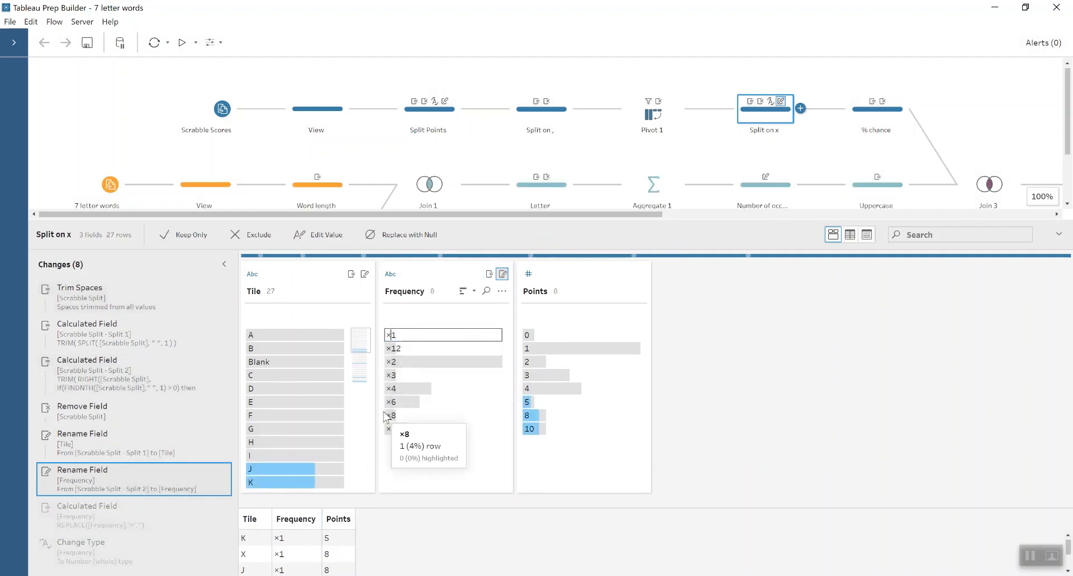
{"action": "key", "text": "shift+Home"}
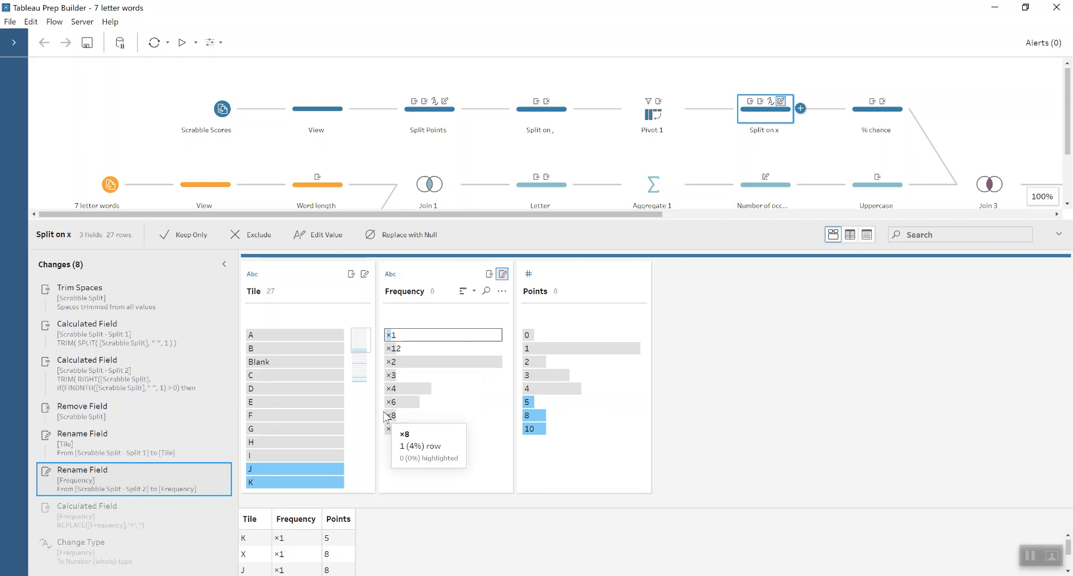
{"action": "key", "text": "BackSpace"}
{"action": "key", "text": "Escape"}
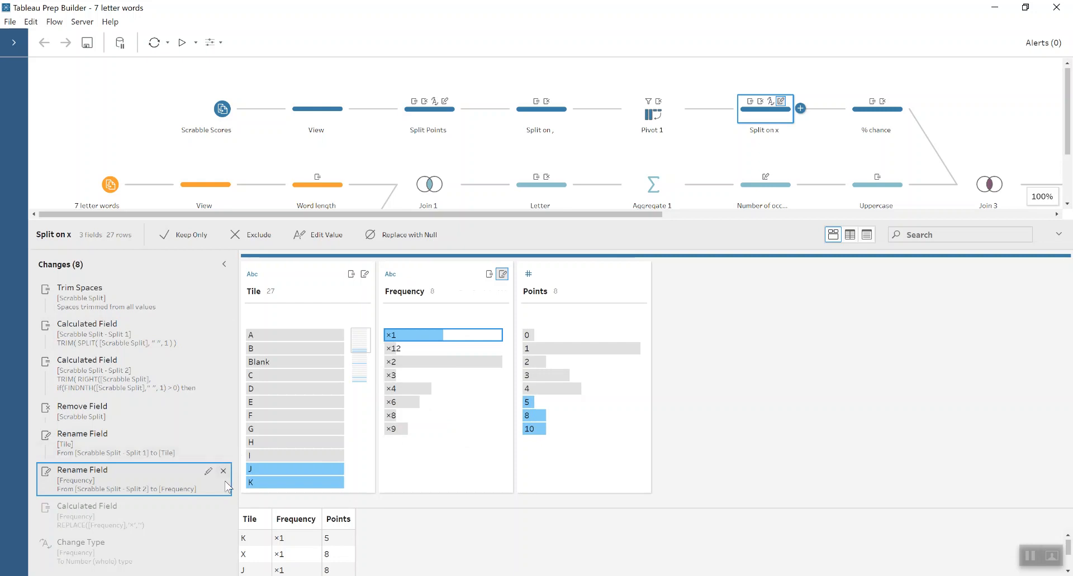
Step: View the Frequency type change, and open the FIXED LOD calculation for Total Tiles in the % chance step
{"action": "left_click", "coordinate": [175, 546]}
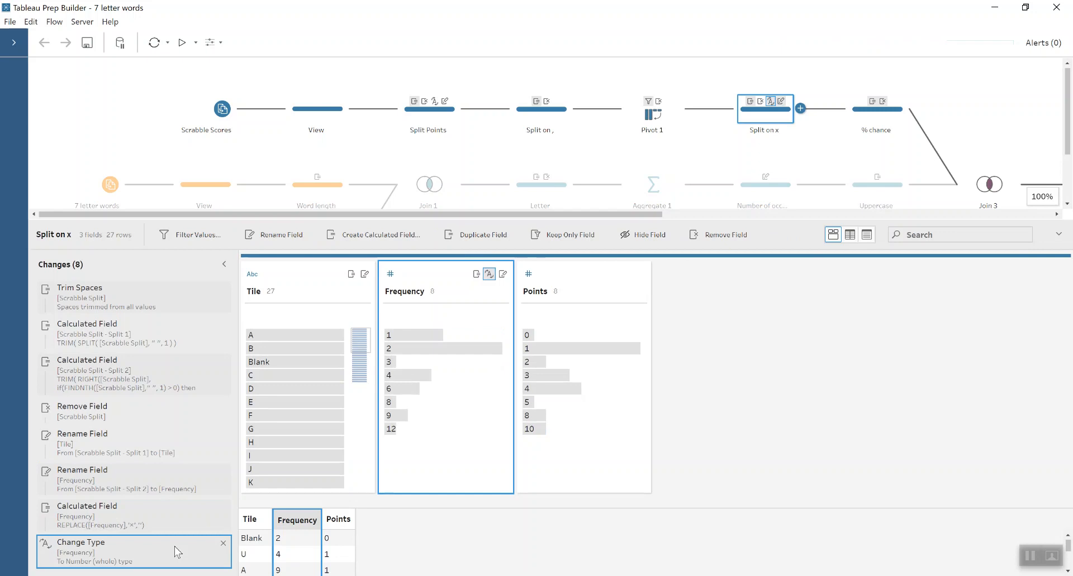
{"action": "left_click", "coordinate": [901, 119]}
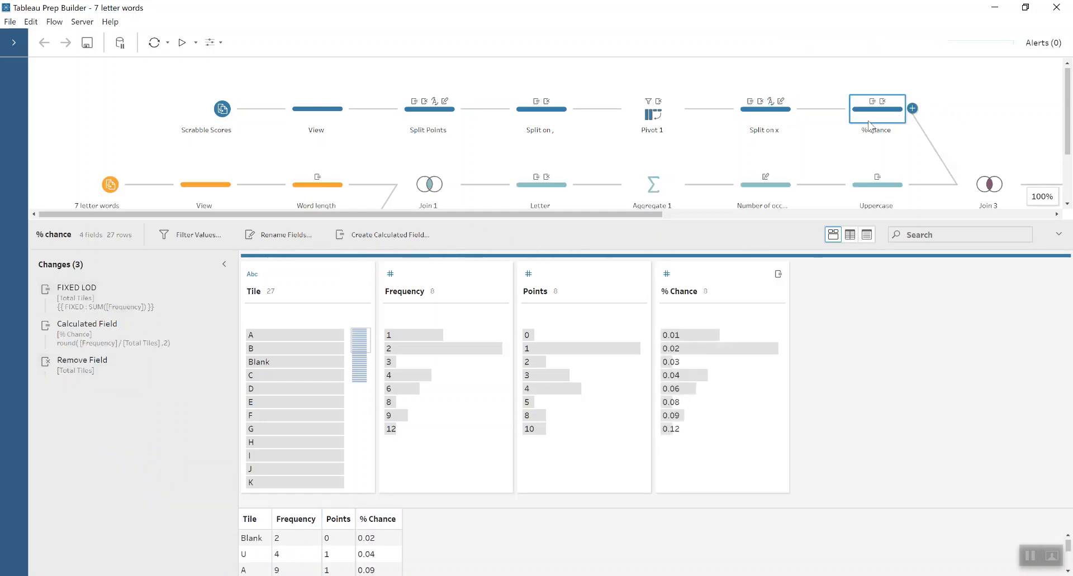
{"action": "left_click", "coordinate": [84, 315]}
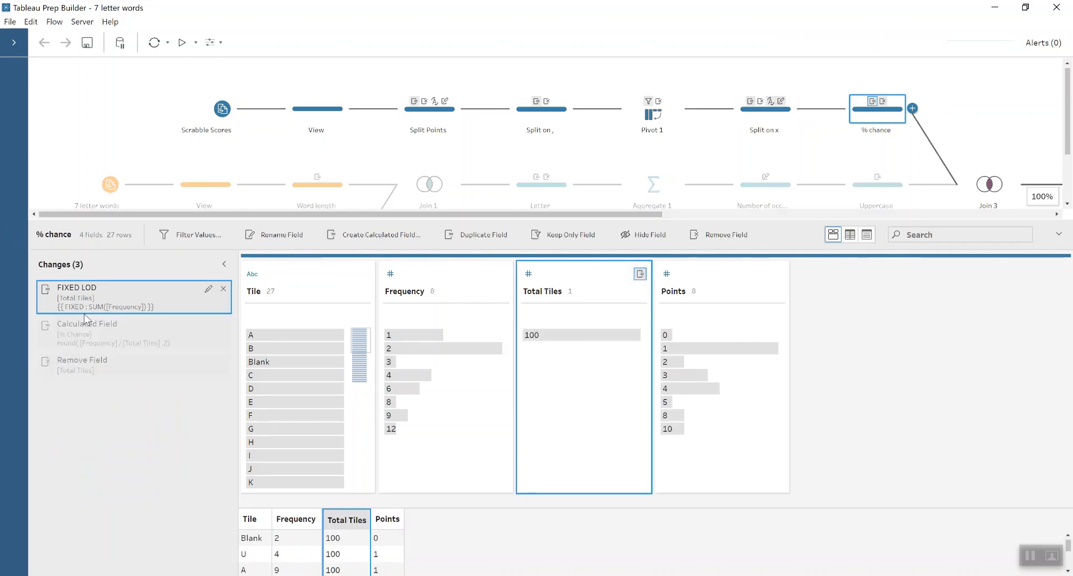
{"action": "left_click", "coordinate": [209, 290]}
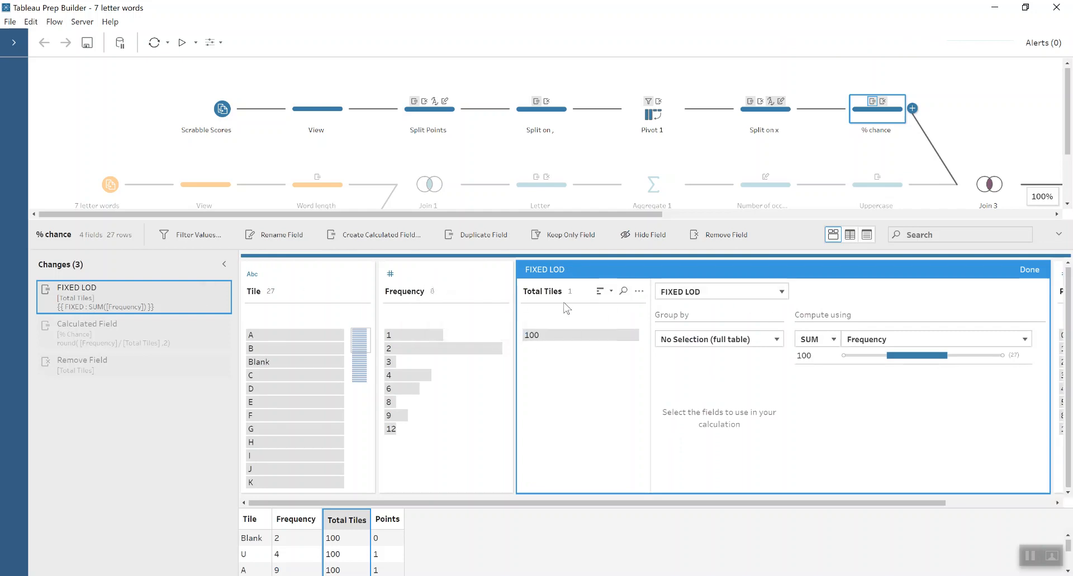
Step: Look up the calculation types available for Frequency, and examine the % Chance formula that rounds Frequency divided by Total Tiles, closing it without saving
{"action": "left_click", "coordinate": [502, 291]}
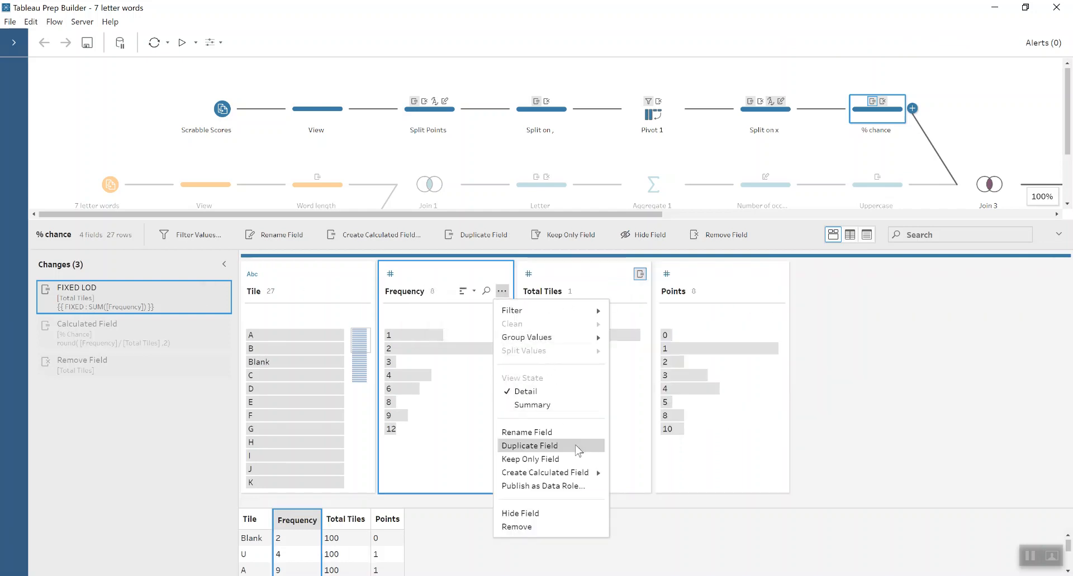
{"action": "mouse_move", "coordinate": [581, 472]}
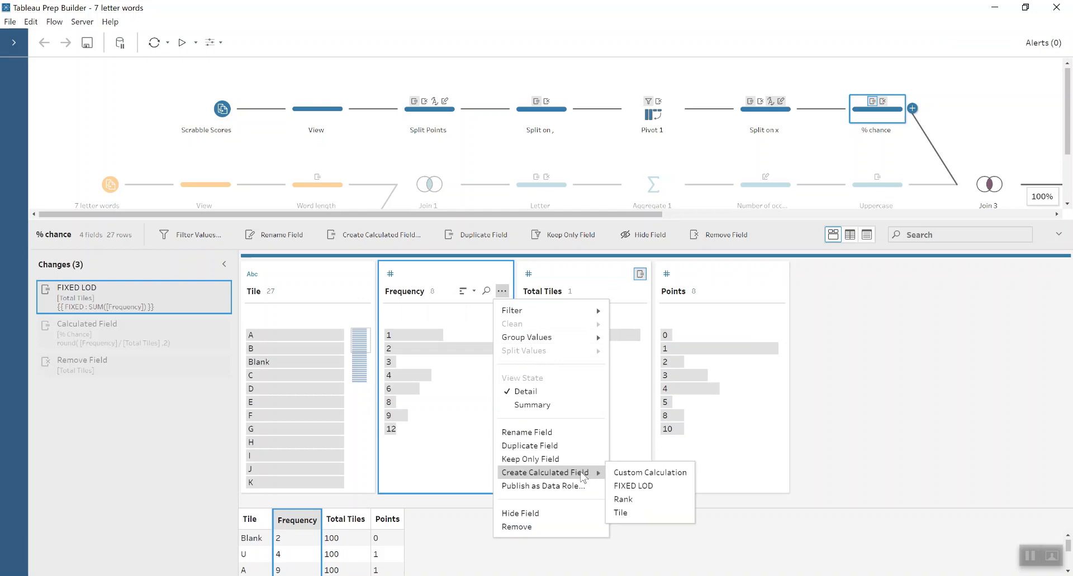
{"action": "left_click", "coordinate": [457, 268]}
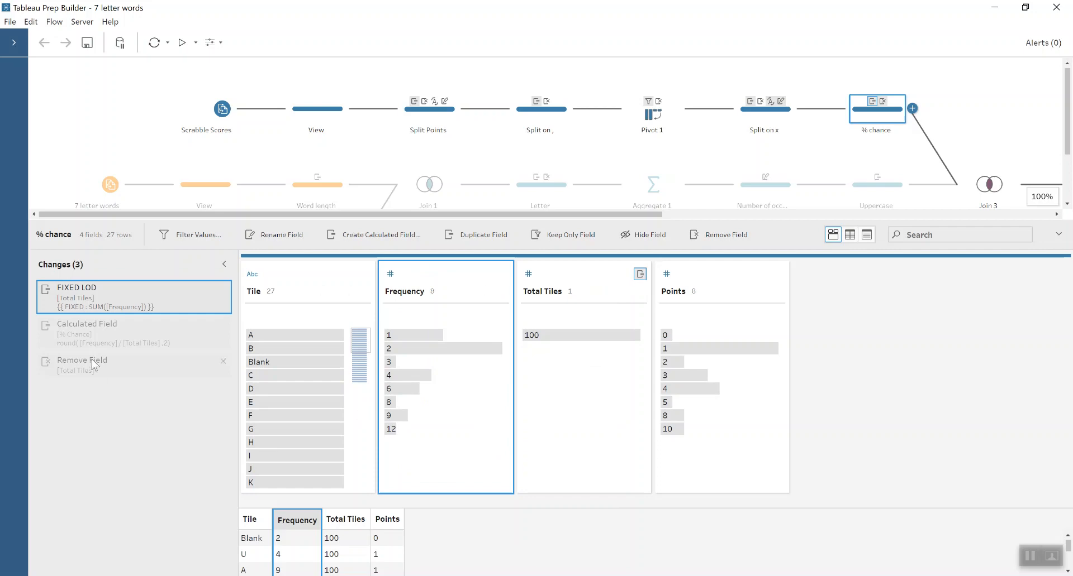
{"action": "left_click", "coordinate": [206, 328]}
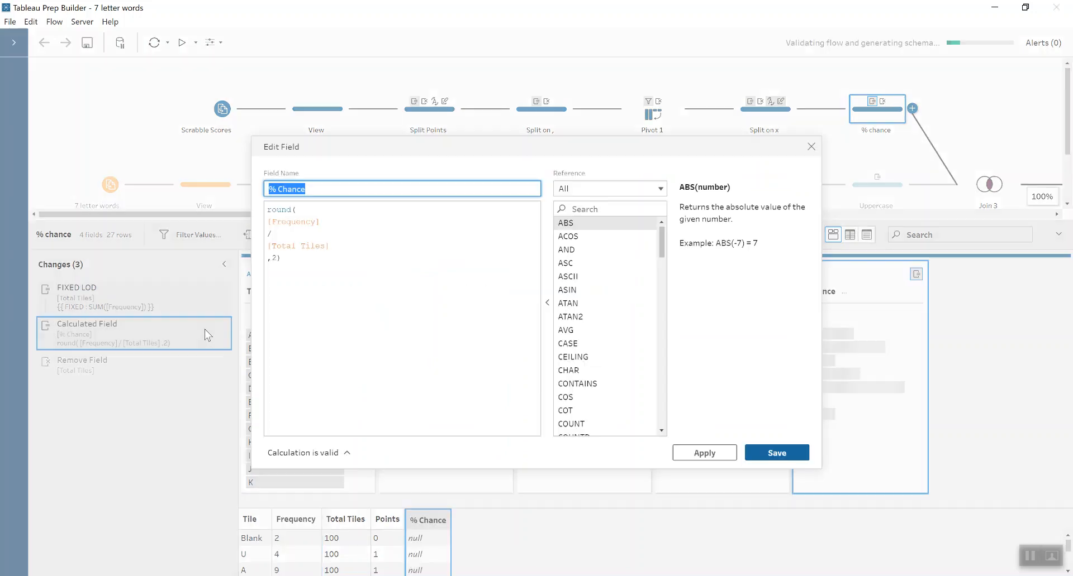
{"action": "left_click", "coordinate": [281, 261]}
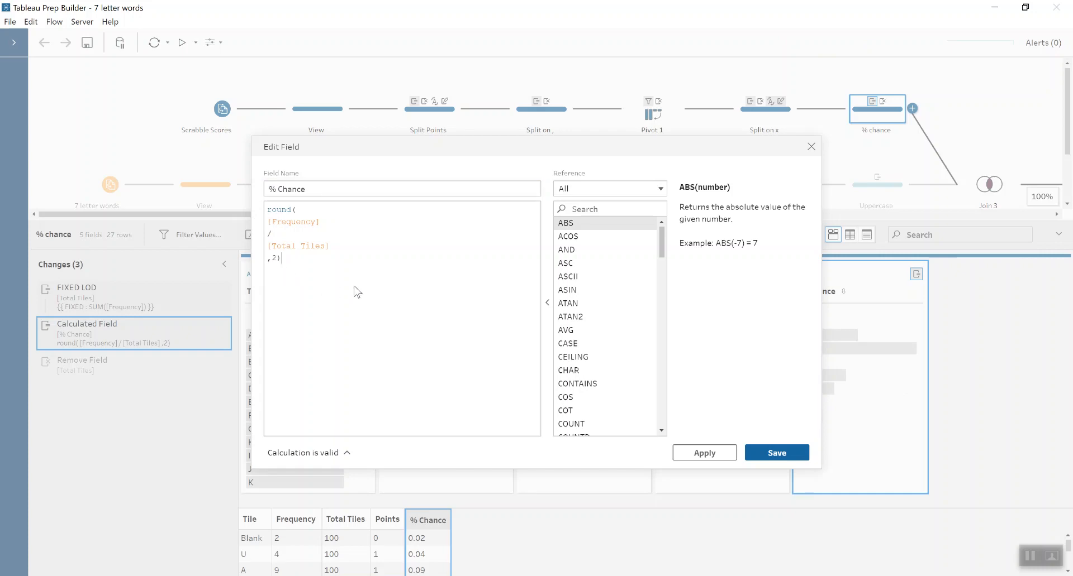
{"action": "left_click", "coordinate": [811, 147]}
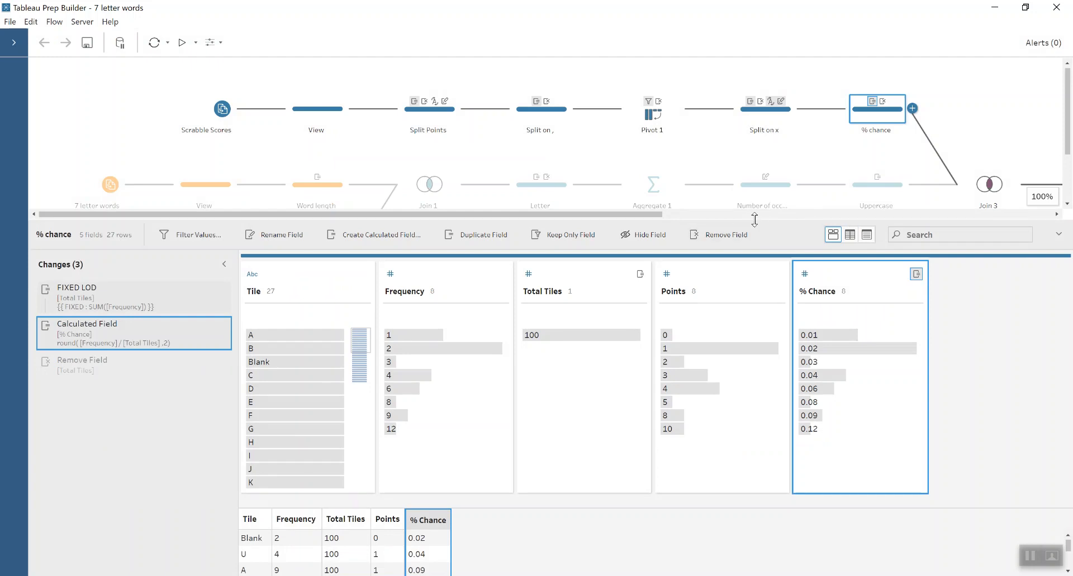
Step: View the list of 7 letter words, and examine the len formula of the Length calculated field in the Word length step without saving
{"action": "left_click_drag", "start_coordinate": [754, 221], "coordinate": [739, 334]}
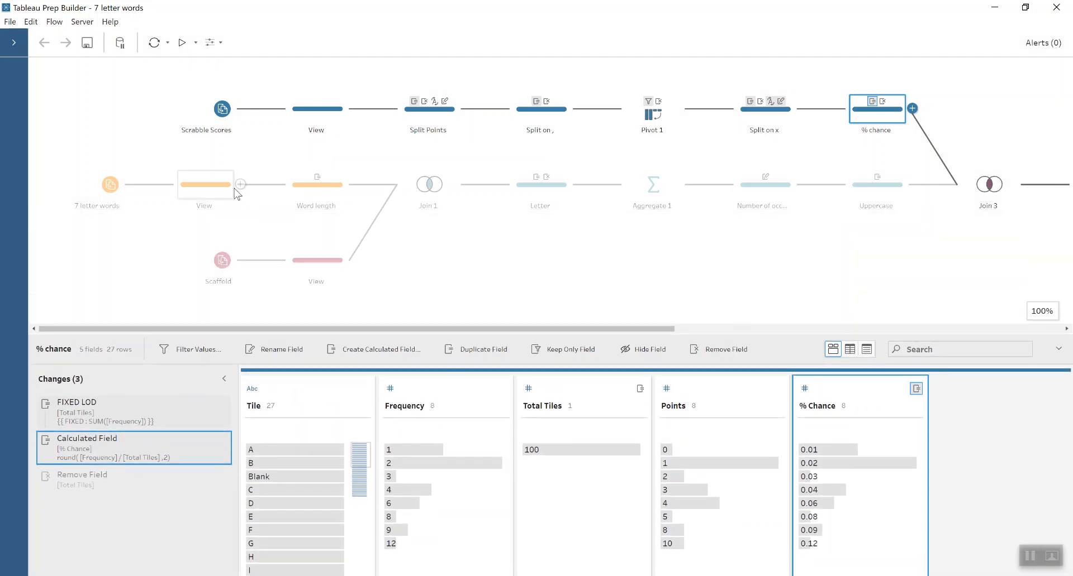
{"action": "left_click", "coordinate": [203, 196]}
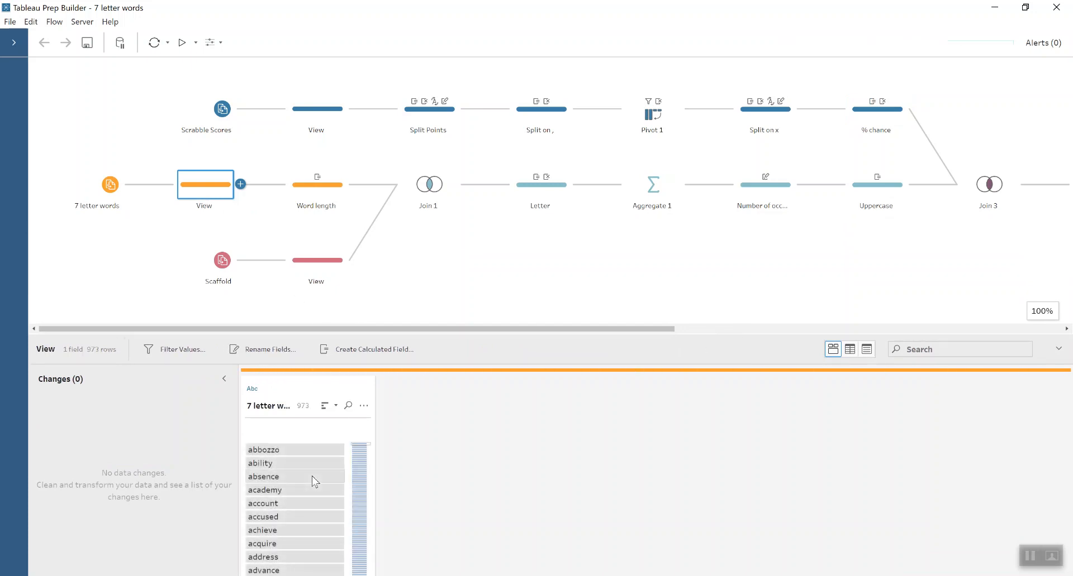
{"action": "left_click", "coordinate": [302, 204]}
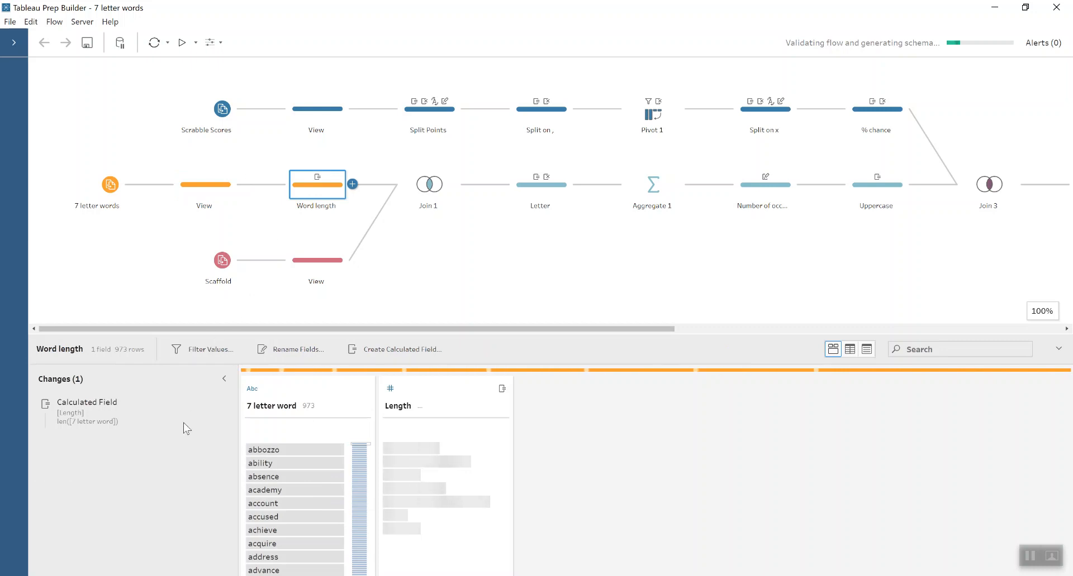
{"action": "left_click", "coordinate": [209, 405]}
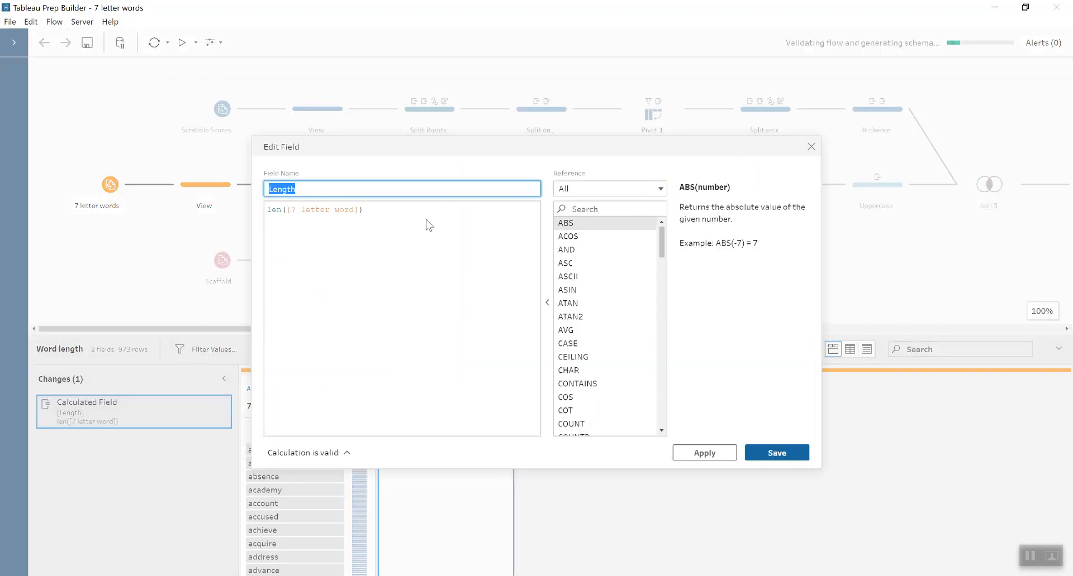
{"action": "left_click", "coordinate": [811, 146]}
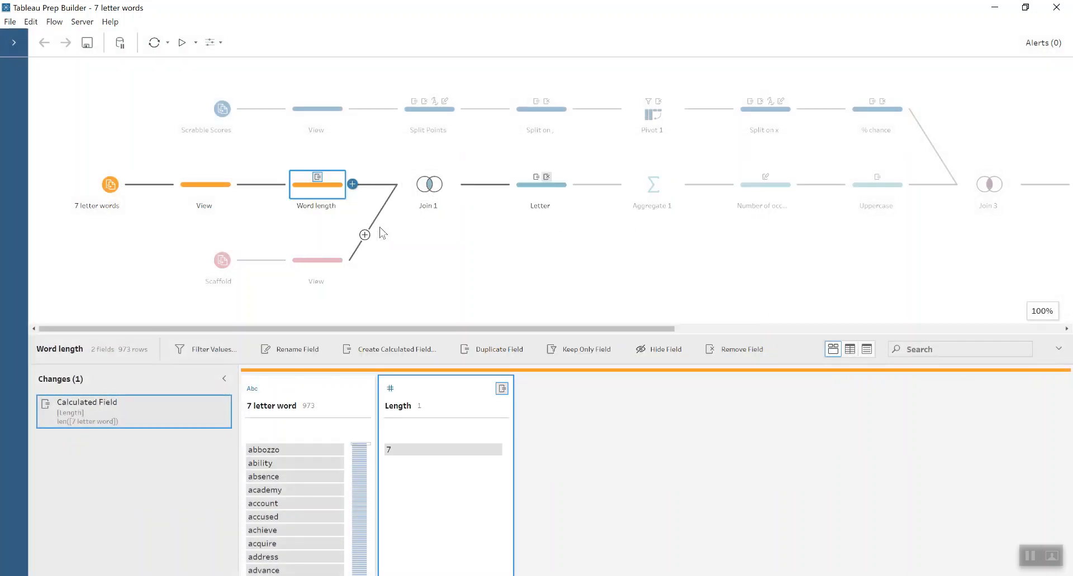
Step: Examine the join clause, join type and results of Join 1 between Word length and the scaffold
{"action": "left_click", "coordinate": [428, 190]}
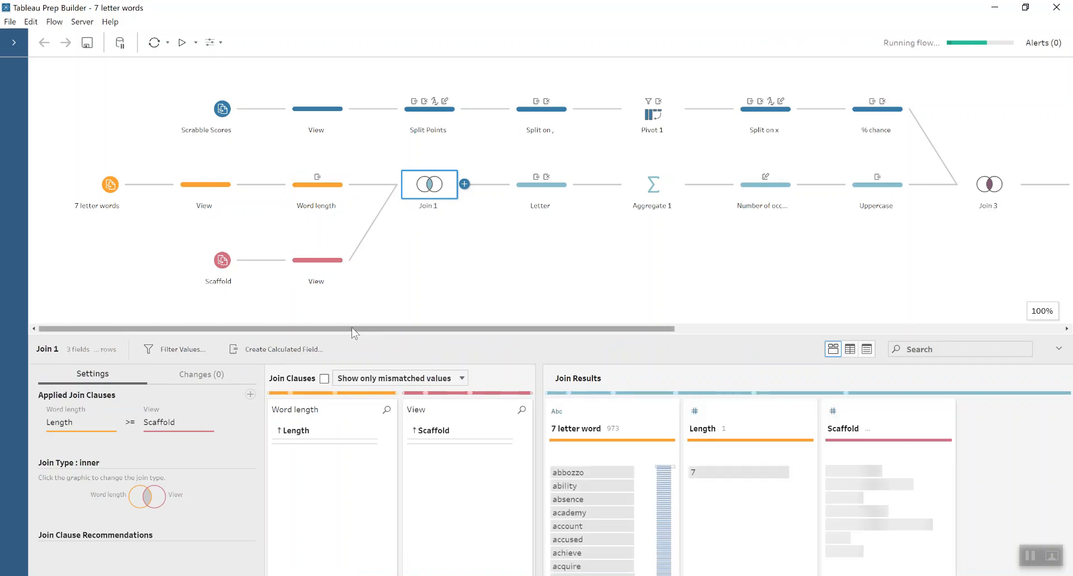
{"action": "left_click_drag", "start_coordinate": [365, 335], "coordinate": [367, 274]}
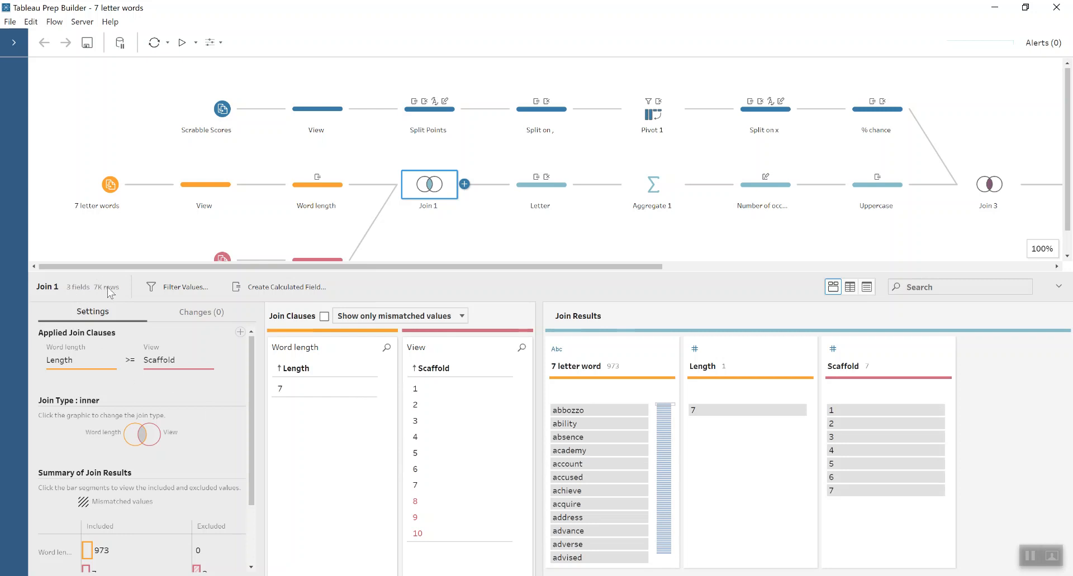
{"action": "mouse_move", "coordinate": [110, 293]}
Step: Examine the MID formula of the Letter calculated field without saving, and inspect the data rows for the word abbozzo
{"action": "left_click", "coordinate": [541, 186]}
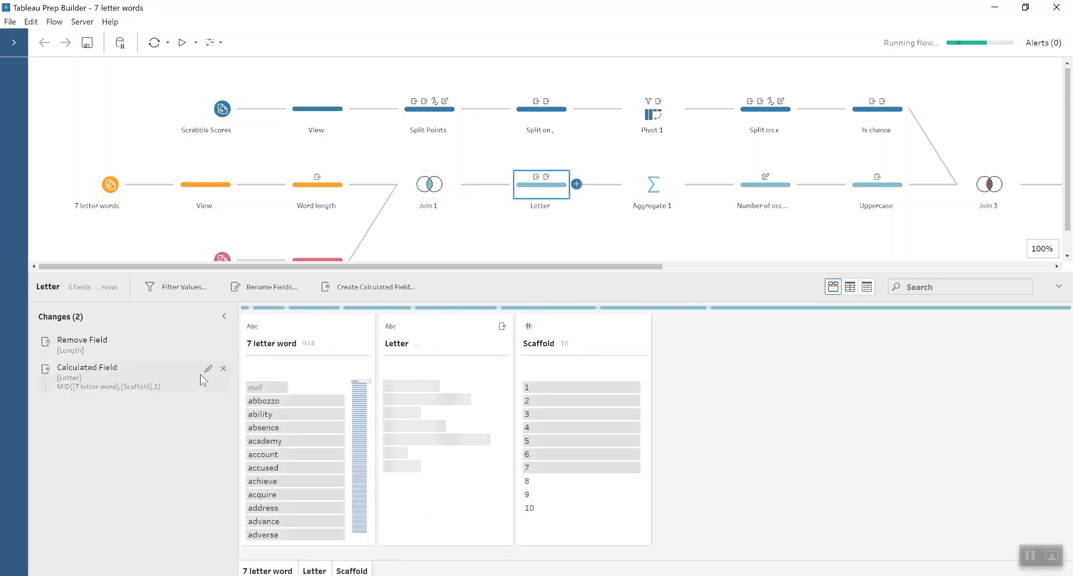
{"action": "left_click", "coordinate": [209, 369]}
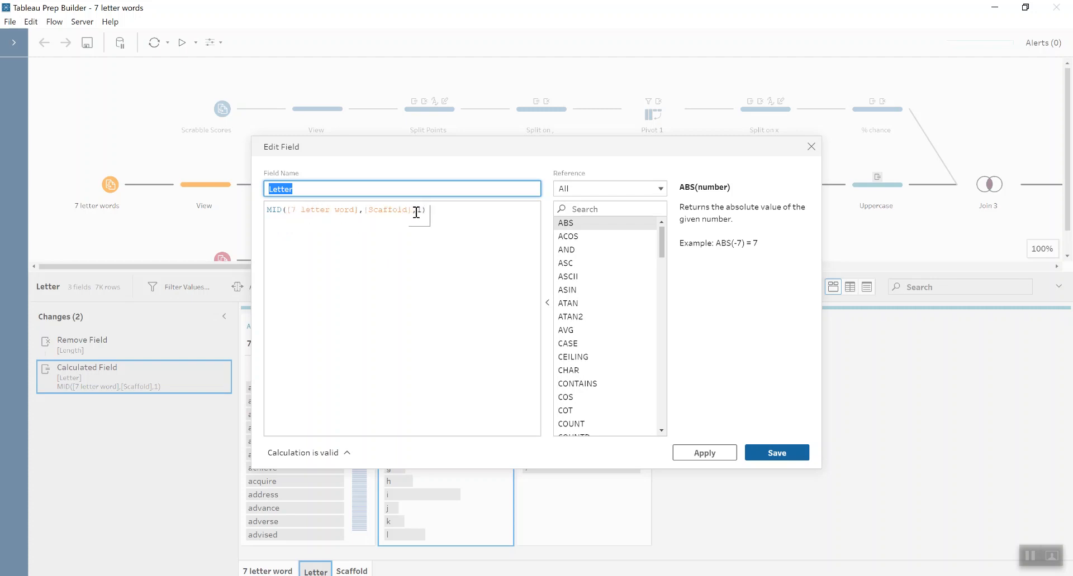
{"action": "left_click", "coordinate": [810, 146]}
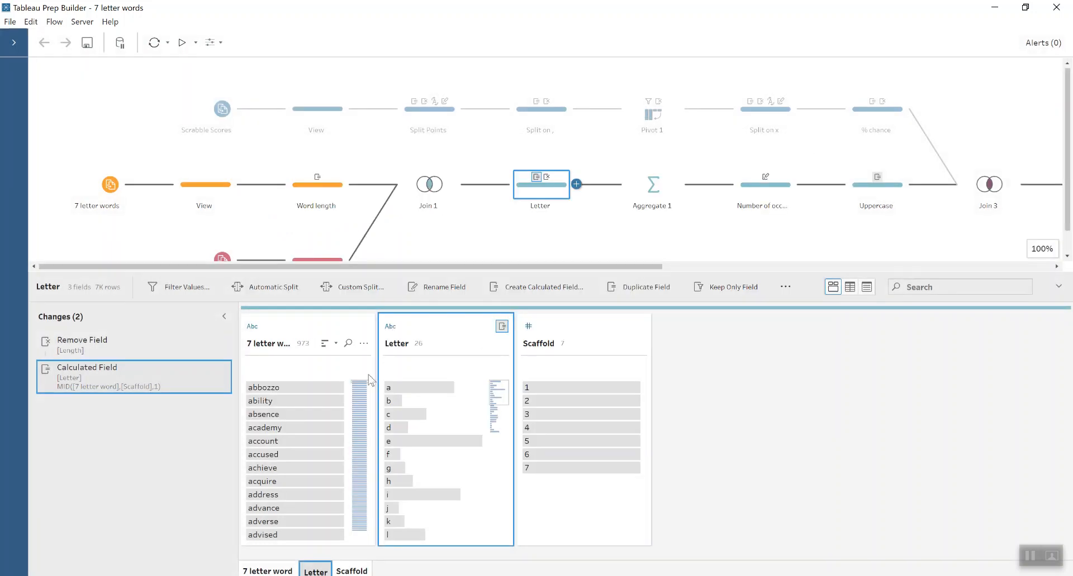
{"action": "left_click", "coordinate": [313, 389]}
{"action": "left_click_drag", "start_coordinate": [393, 272], "coordinate": [371, 109]}
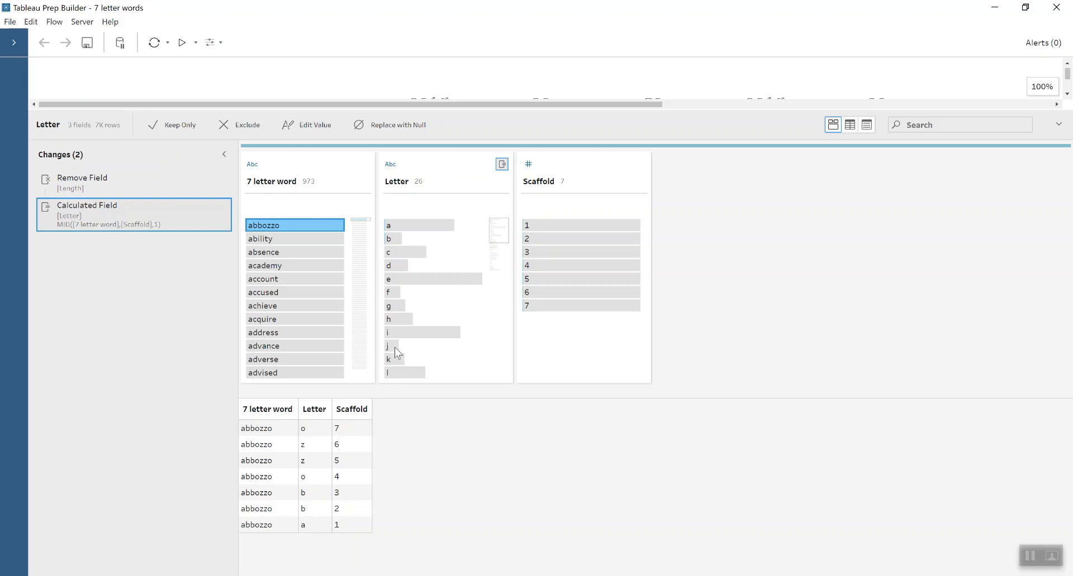
{"action": "left_click_drag", "start_coordinate": [627, 111], "coordinate": [614, 284]}
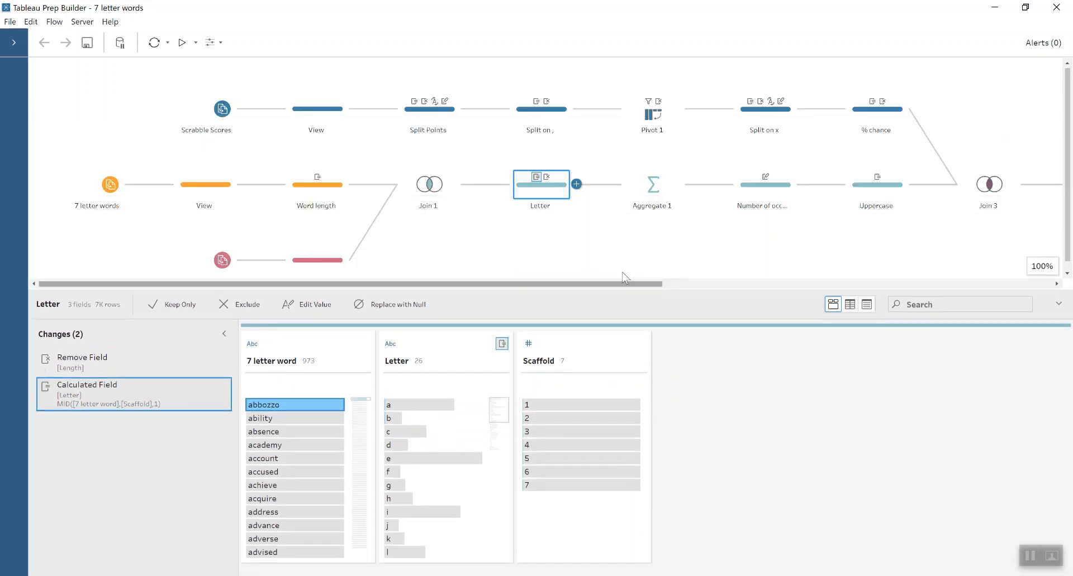
Step: Examine the grouped and aggregated fields in Aggregate 1, and the changes made in the Number of occurrences and Uppercase steps
{"action": "left_click", "coordinate": [662, 195]}
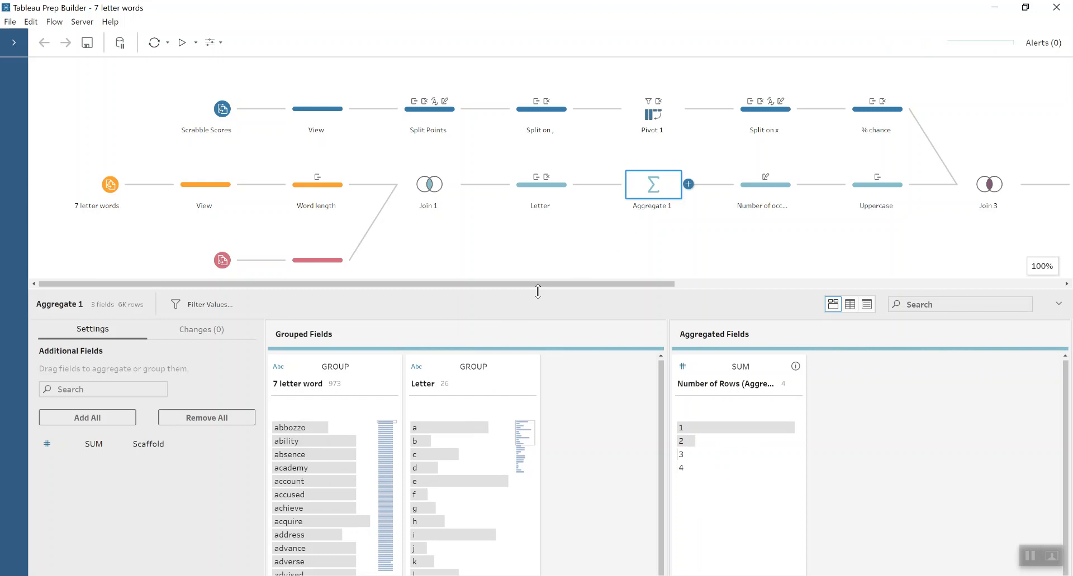
{"action": "left_click", "coordinate": [759, 193]}
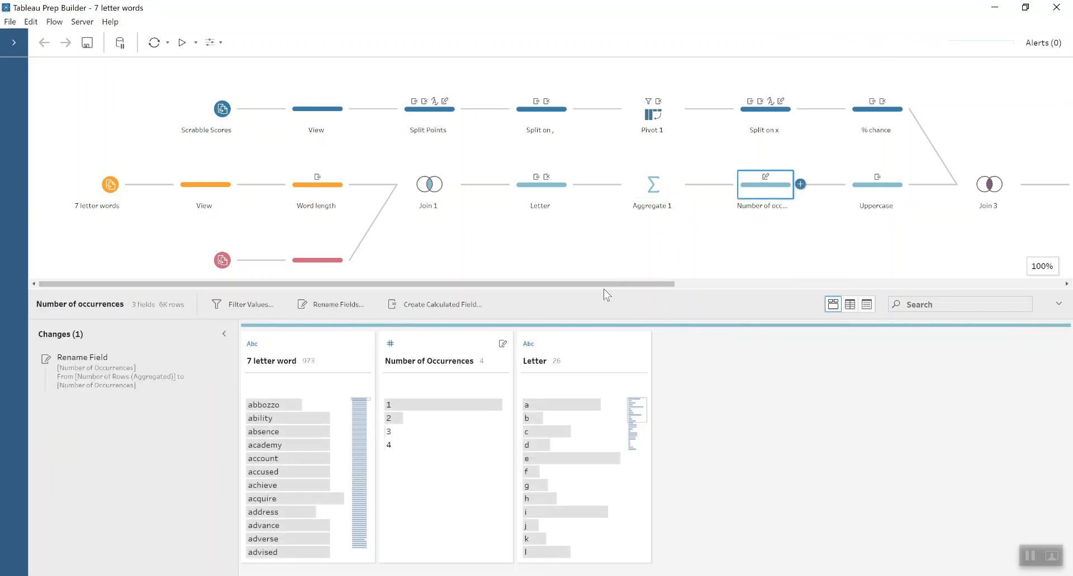
{"action": "left_click_drag", "start_coordinate": [604, 284], "coordinate": [792, 299]}
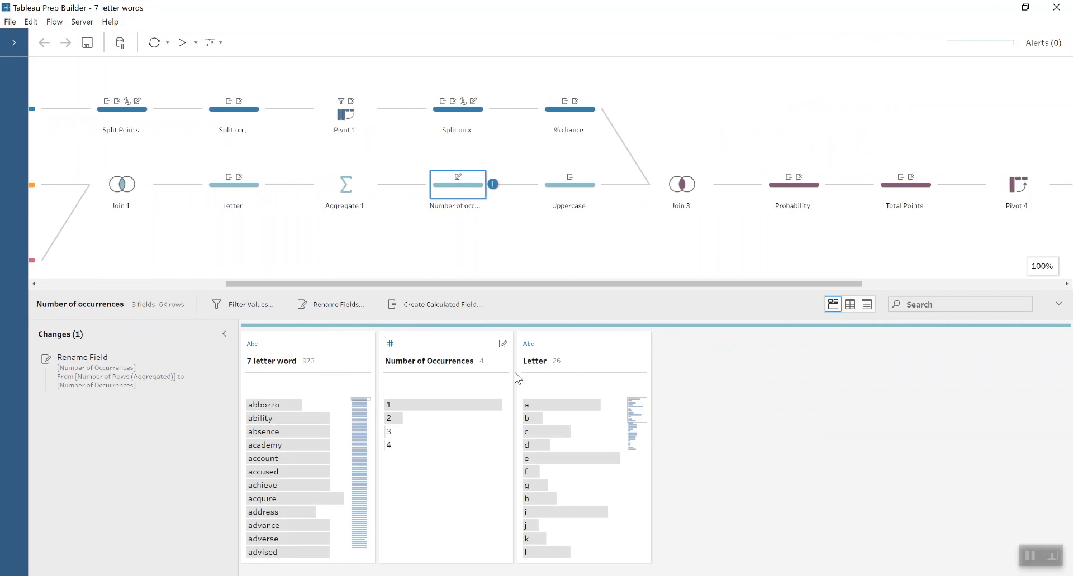
{"action": "left_click", "coordinate": [581, 194]}
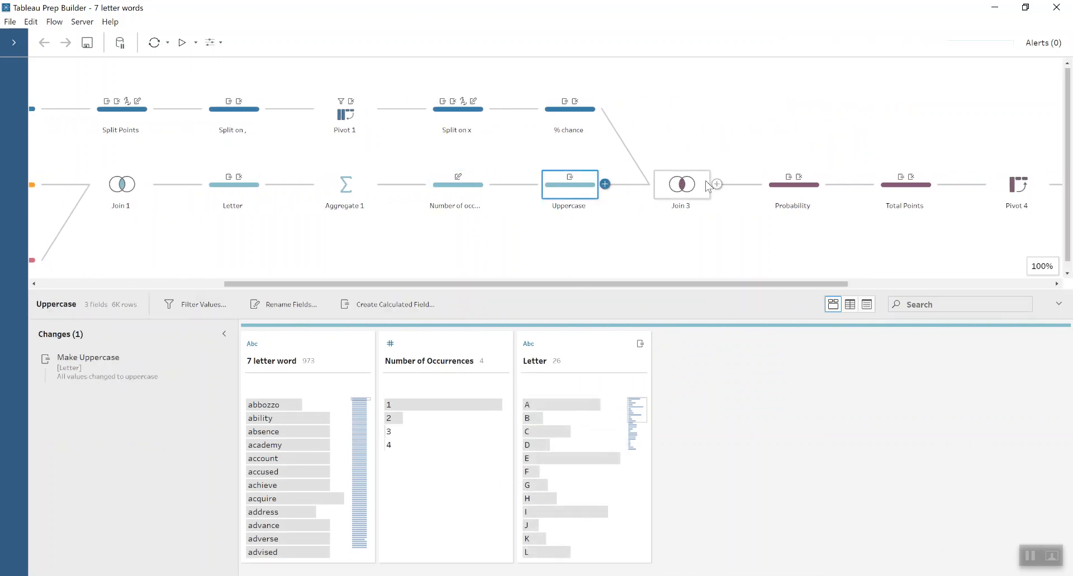
Step: Examine the join clause of Join 3, and the POWER formula of % Chance in the Probability step, closing it without saving
{"action": "left_click", "coordinate": [693, 189]}
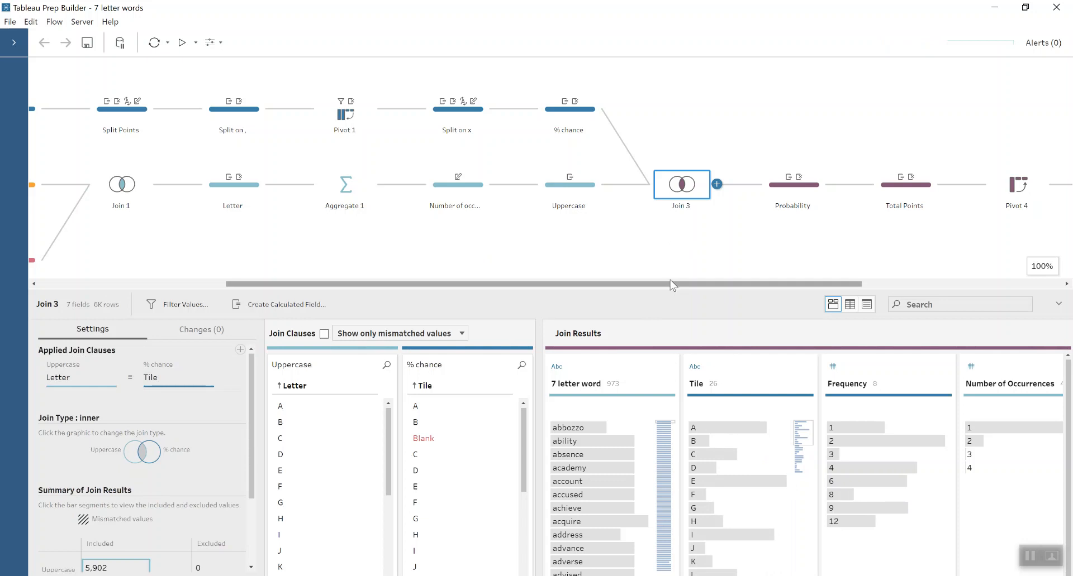
{"action": "left_click_drag", "start_coordinate": [672, 286], "coordinate": [813, 285]}
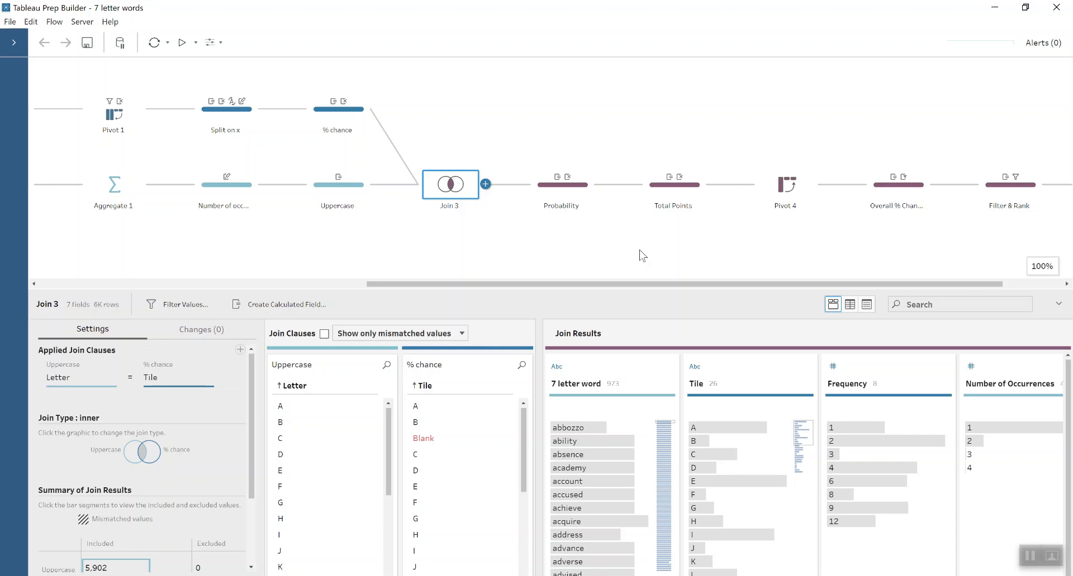
{"action": "left_click", "coordinate": [575, 197]}
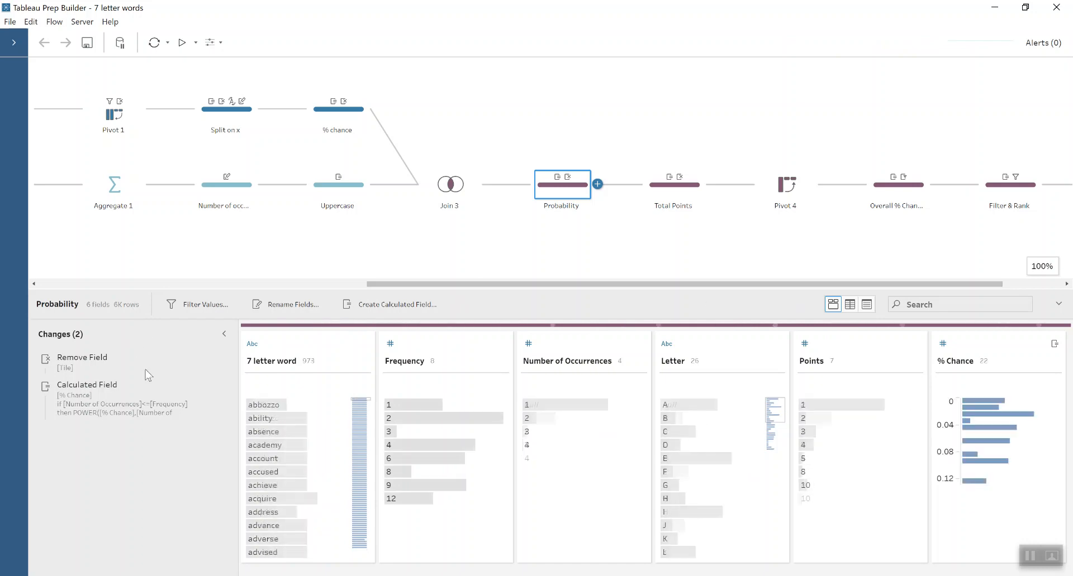
{"action": "double_click", "coordinate": [204, 390]}
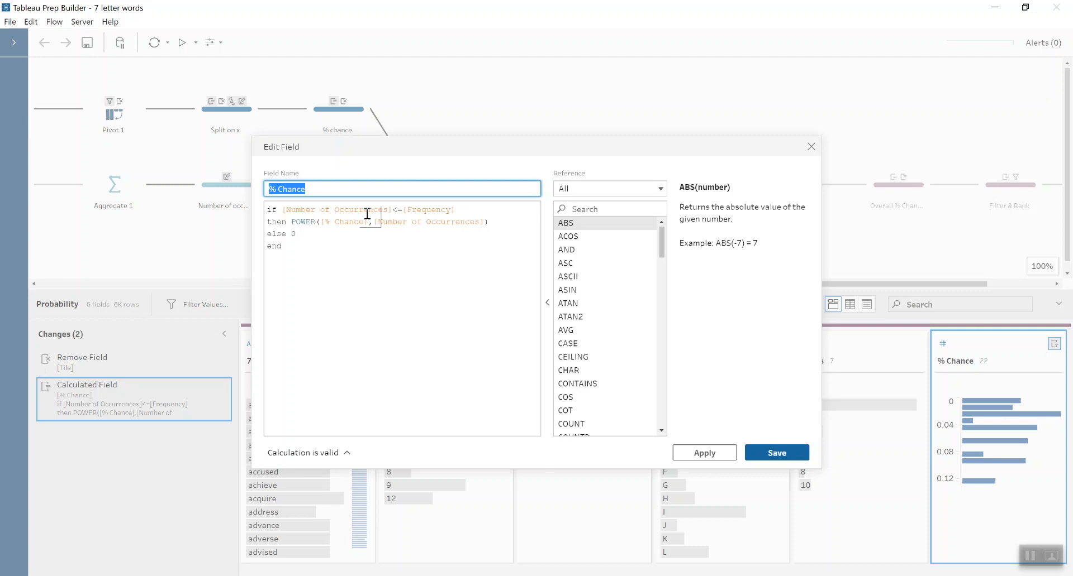
{"action": "left_click", "coordinate": [305, 222]}
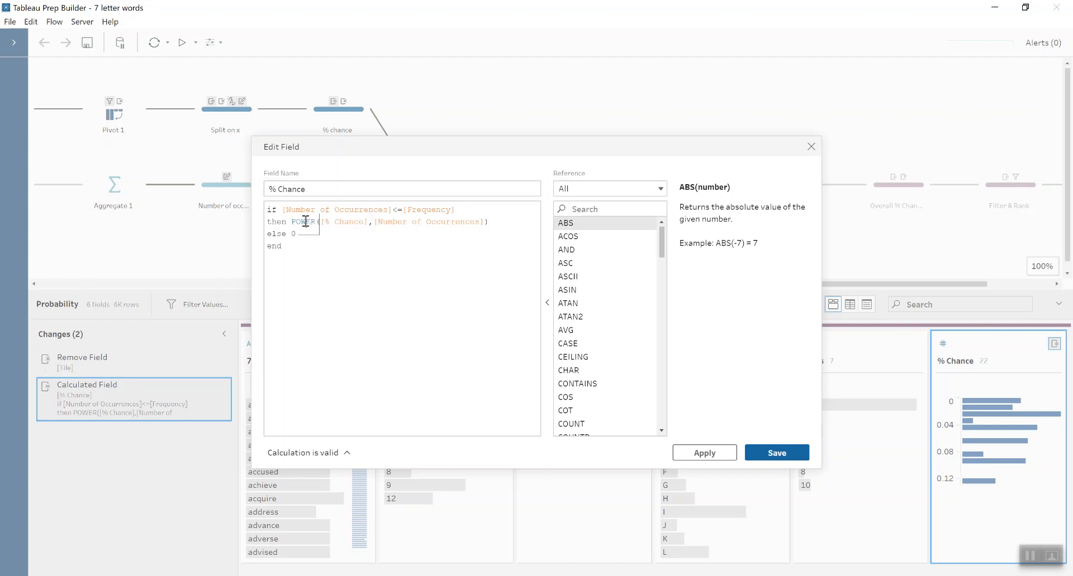
{"action": "left_click", "coordinate": [340, 222]}
{"action": "left_click", "coordinate": [335, 233]}
{"action": "left_click", "coordinate": [811, 146]}
Step: In the Total Points step, examine the Points formula and the FIXED LOD that sums Points per 7 letter word, closing both
{"action": "left_click", "coordinate": [682, 195]}
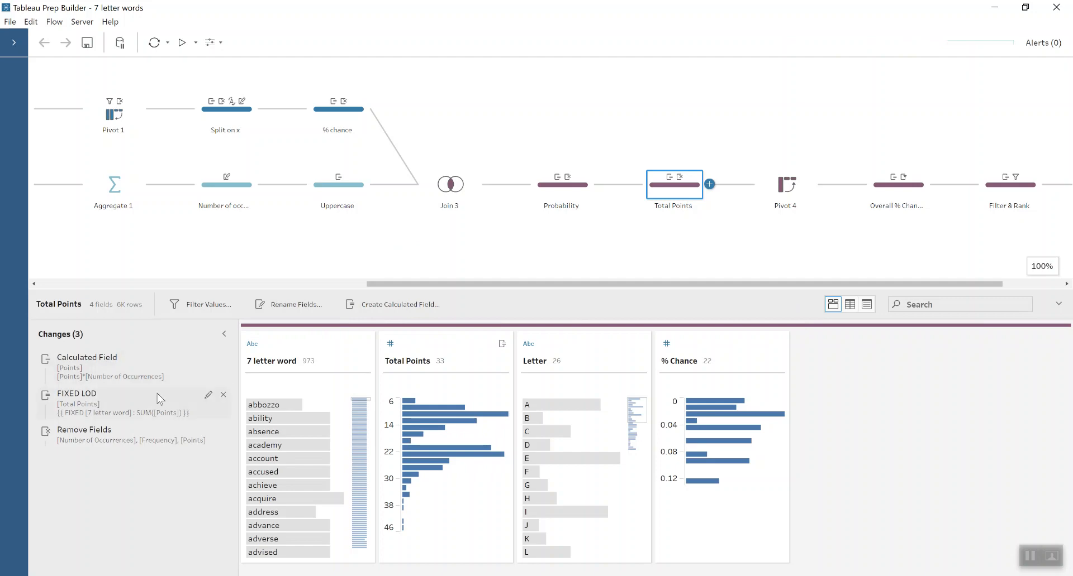
{"action": "mouse_move", "coordinate": [155, 362]}
{"action": "left_click", "coordinate": [209, 360]}
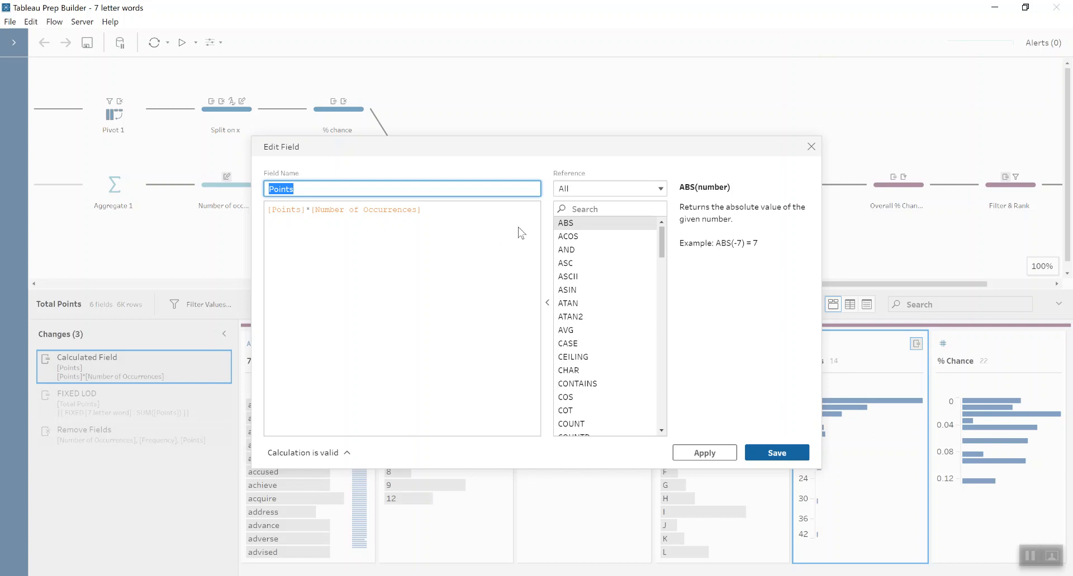
{"action": "left_click", "coordinate": [811, 147]}
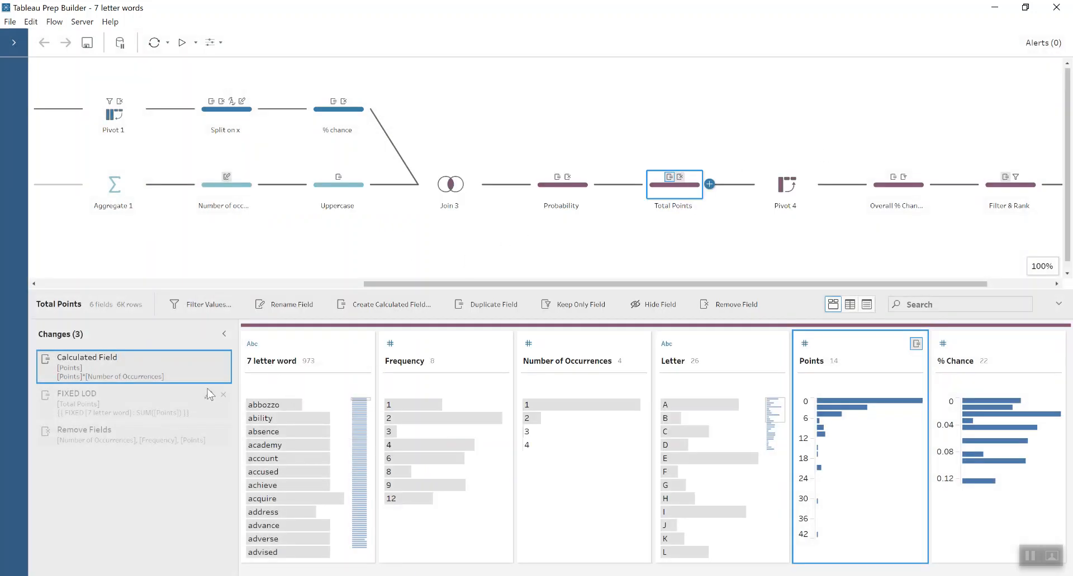
{"action": "left_click", "coordinate": [210, 395]}
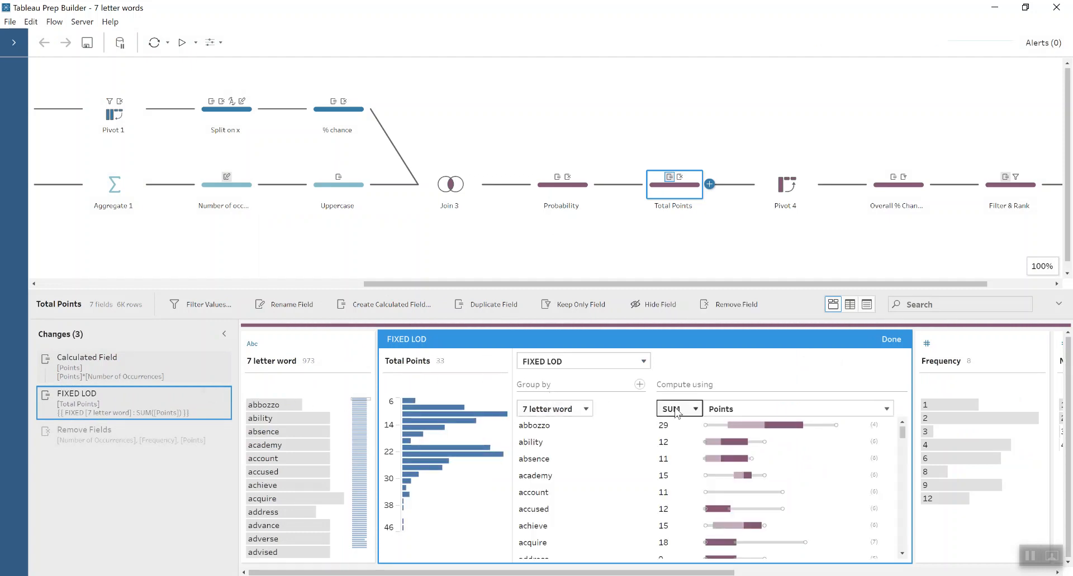
{"action": "left_click", "coordinate": [896, 345]}
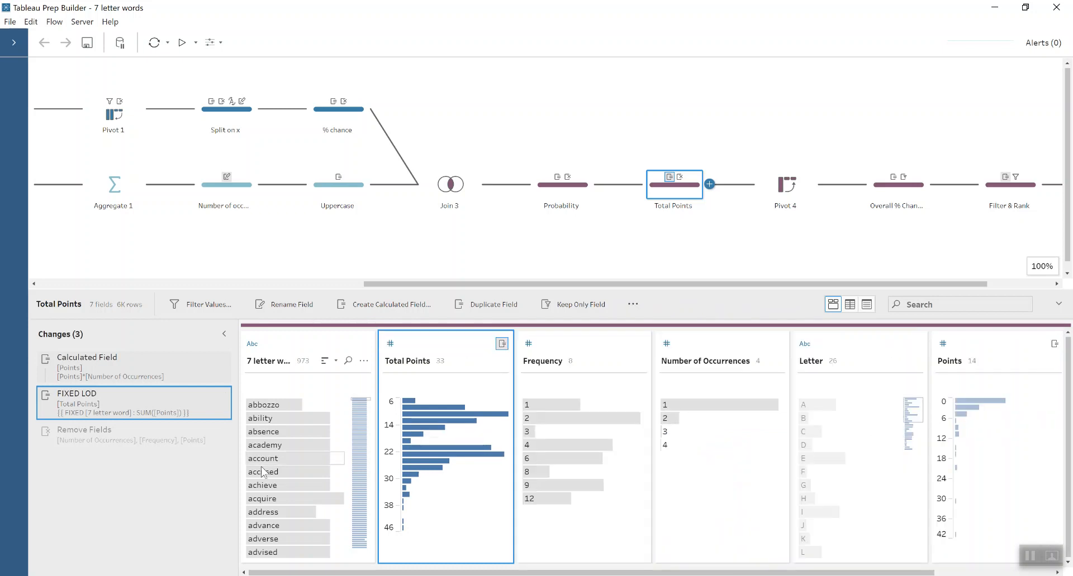
Step: View the fields left by the Remove Fields change in Total Points, and inspect the data rows for the word abbozzo
{"action": "left_click", "coordinate": [153, 436]}
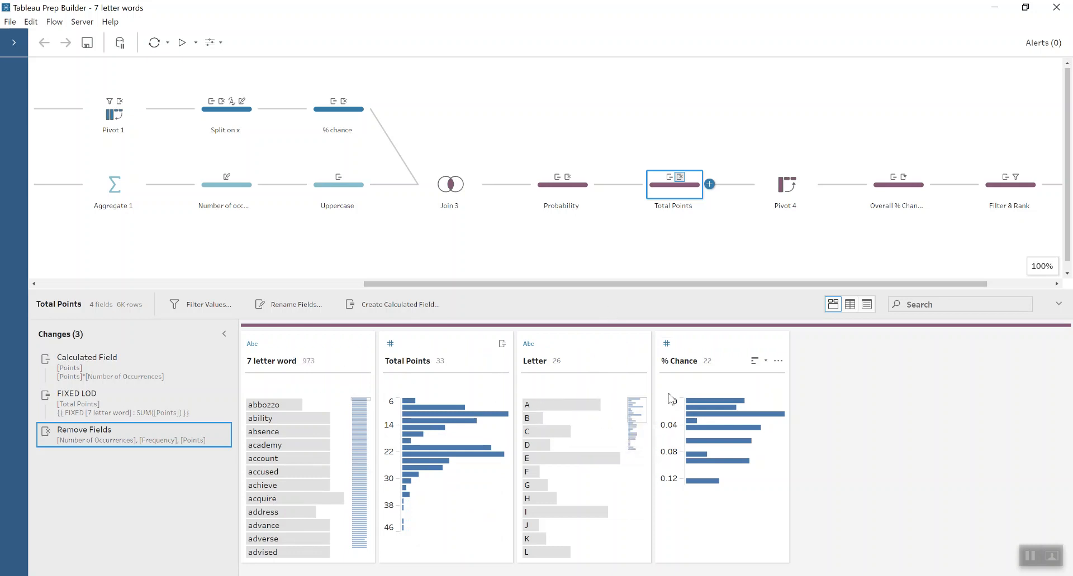
{"action": "left_click", "coordinate": [313, 404]}
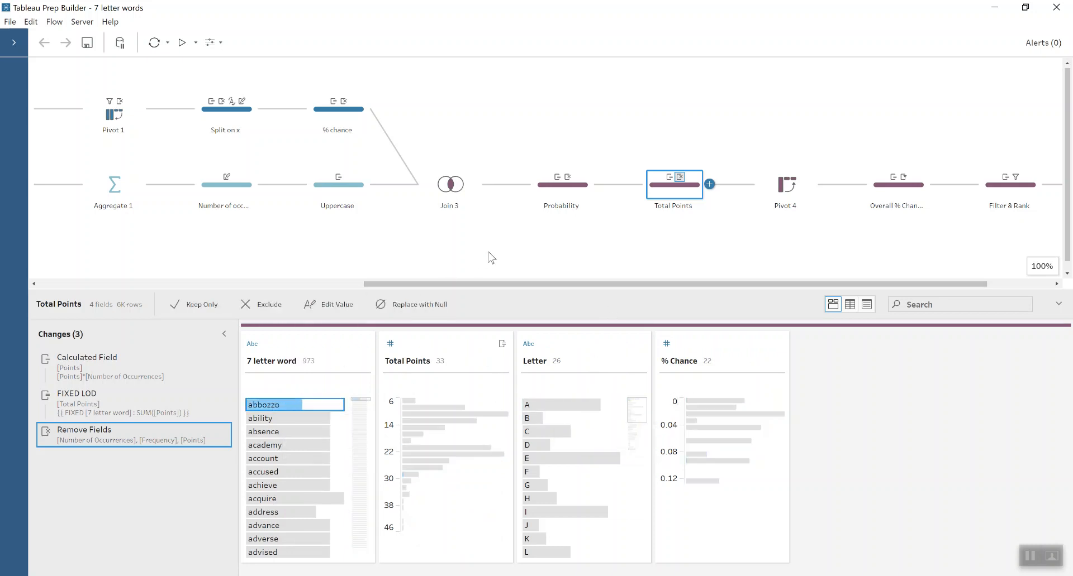
{"action": "left_click_drag", "start_coordinate": [487, 293], "coordinate": [479, 103]}
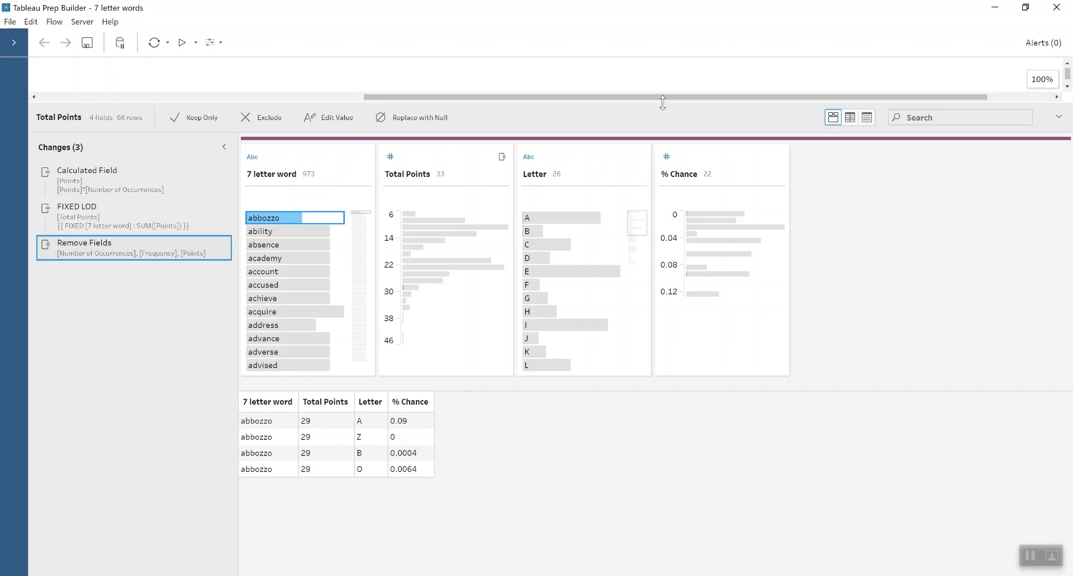
Step: Examine the rows-to-columns setup of Pivot 4, with Letter as pivoted field and SUM of % Chance, and its letter columns
{"action": "left_click_drag", "start_coordinate": [662, 103], "coordinate": [702, 241]}
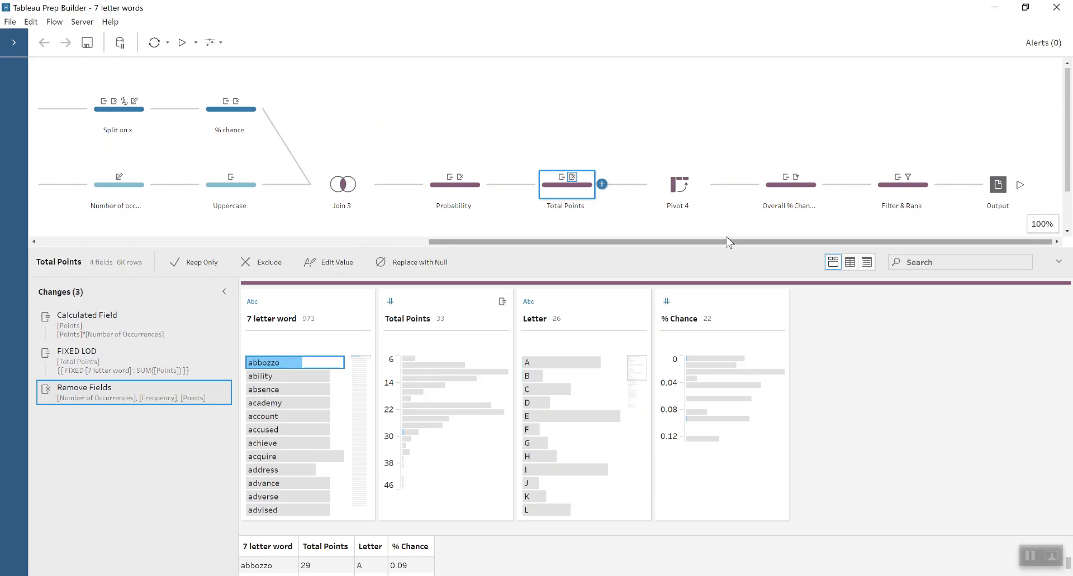
{"action": "left_click", "coordinate": [686, 186]}
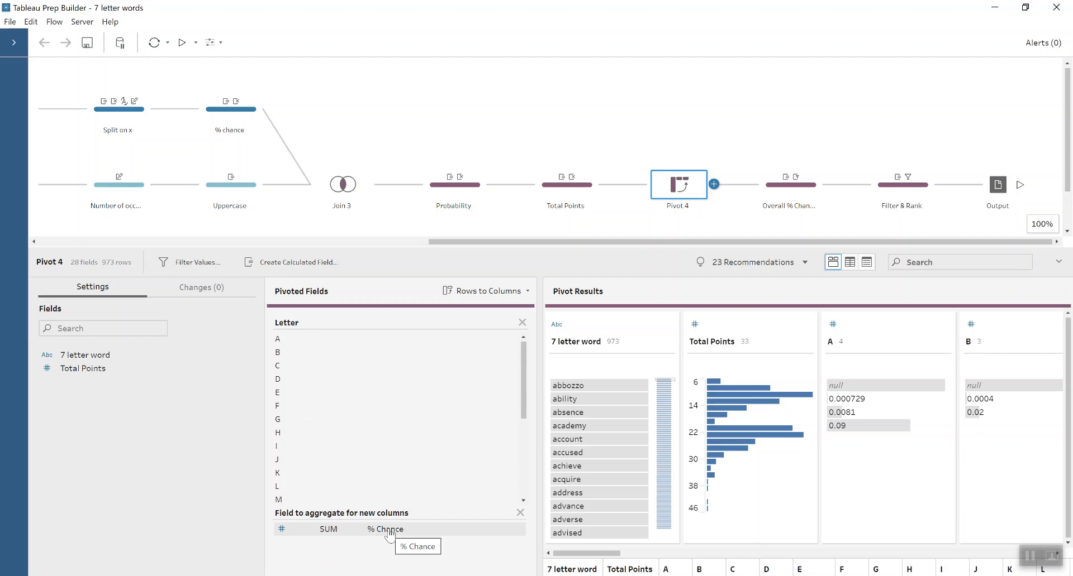
{"action": "mouse_move", "coordinate": [772, 386]}
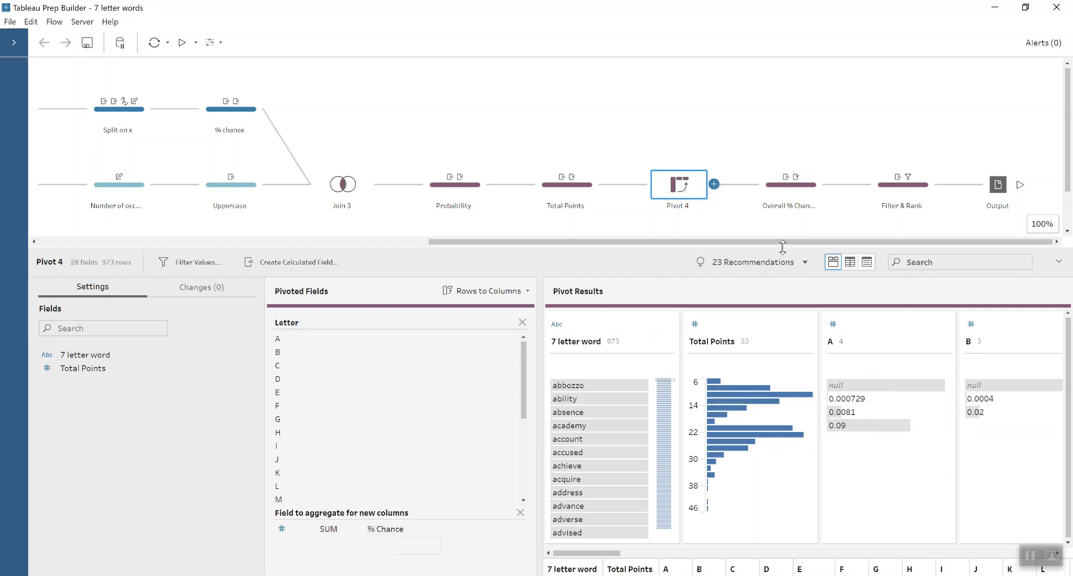
{"action": "left_click_drag", "start_coordinate": [782, 248], "coordinate": [782, 183]}
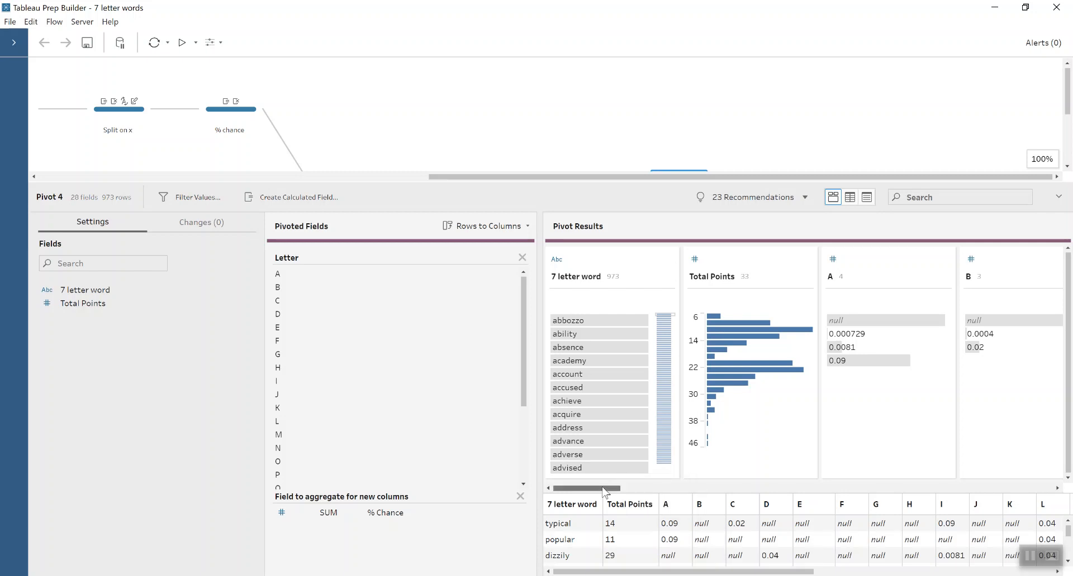
{"action": "left_click_drag", "start_coordinate": [604, 492], "coordinate": [709, 500]}
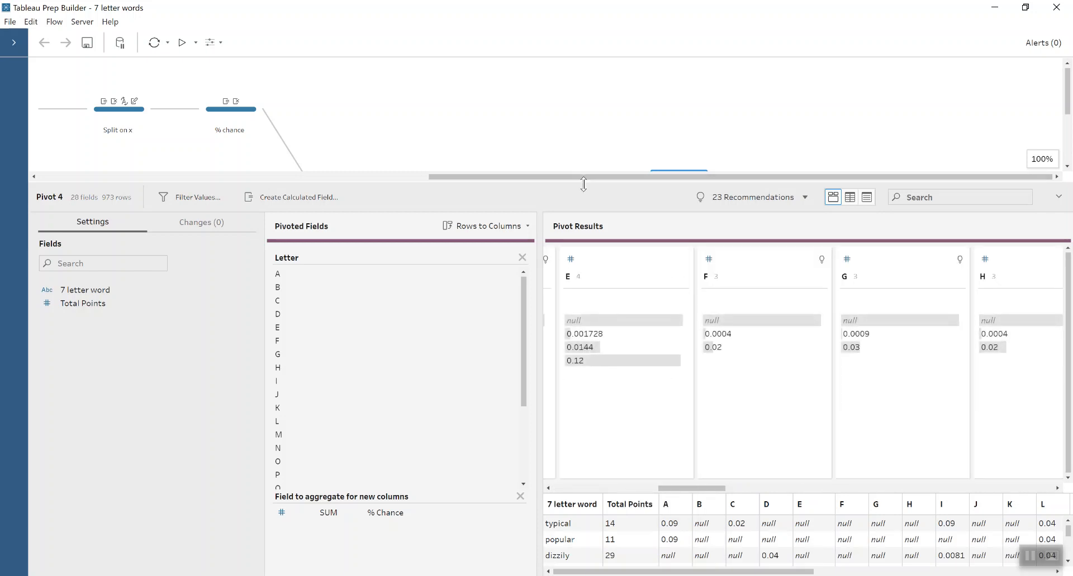
Step: In Overall % Chance, examine the full % Chance formula, close it without saving, and view the fields and rows left by Keep Fields
{"action": "left_click_drag", "start_coordinate": [583, 184], "coordinate": [589, 328]}
{"action": "left_click", "coordinate": [791, 199]}
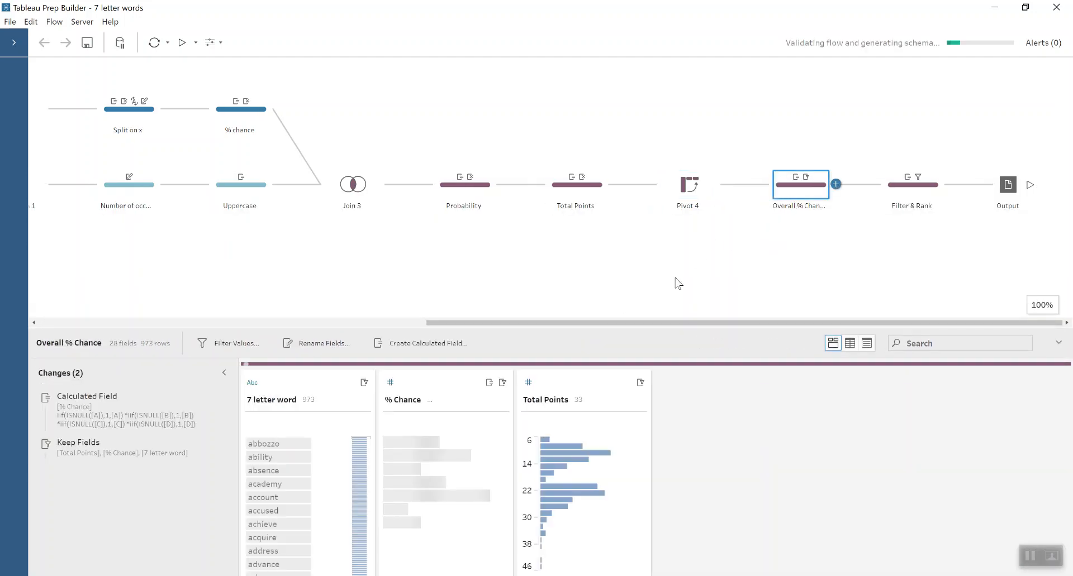
{"action": "left_click_drag", "start_coordinate": [631, 330], "coordinate": [502, 249]}
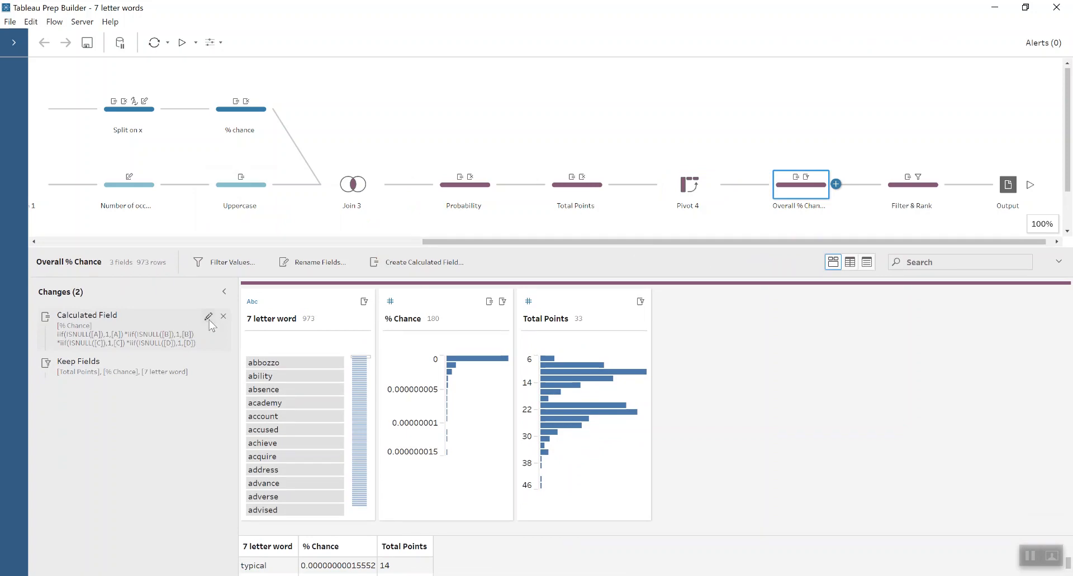
{"action": "left_click", "coordinate": [209, 319]}
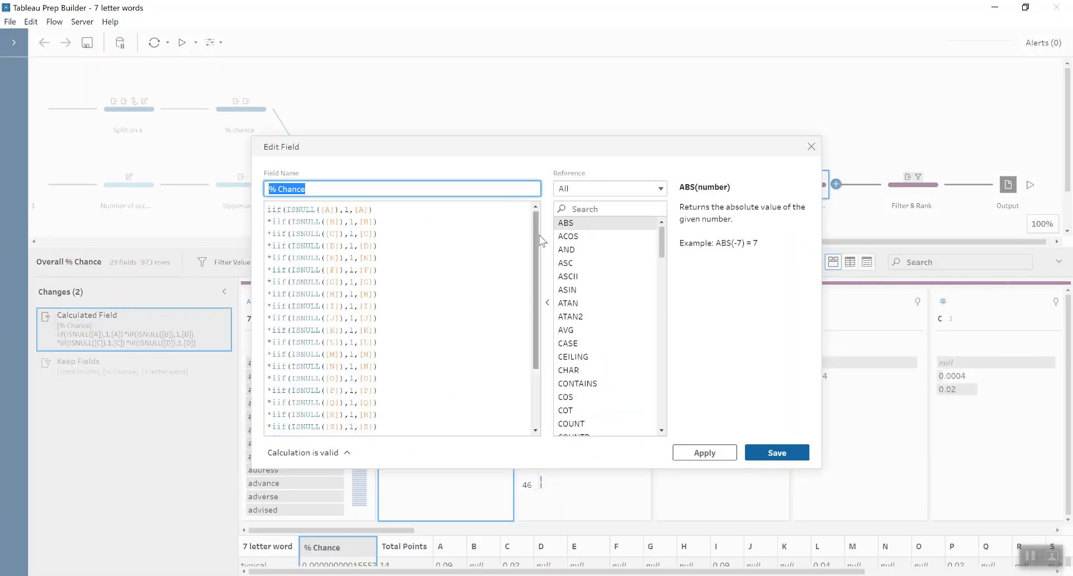
{"action": "left_click_drag", "start_coordinate": [538, 245], "coordinate": [537, 279]}
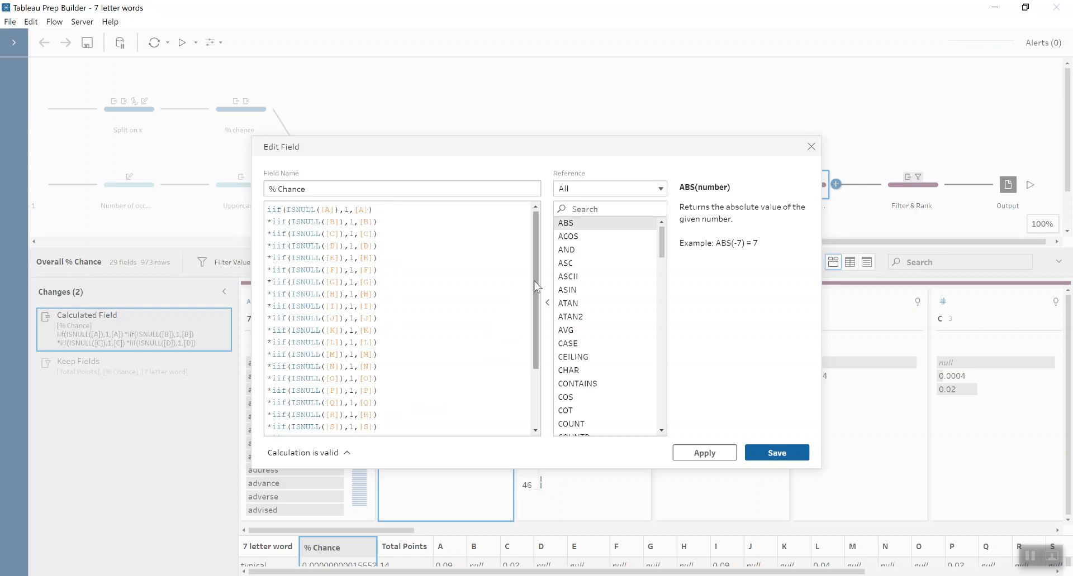
{"action": "scroll", "coordinate": [527, 384], "scroll_direction": "down", "scroll_amount": 3}
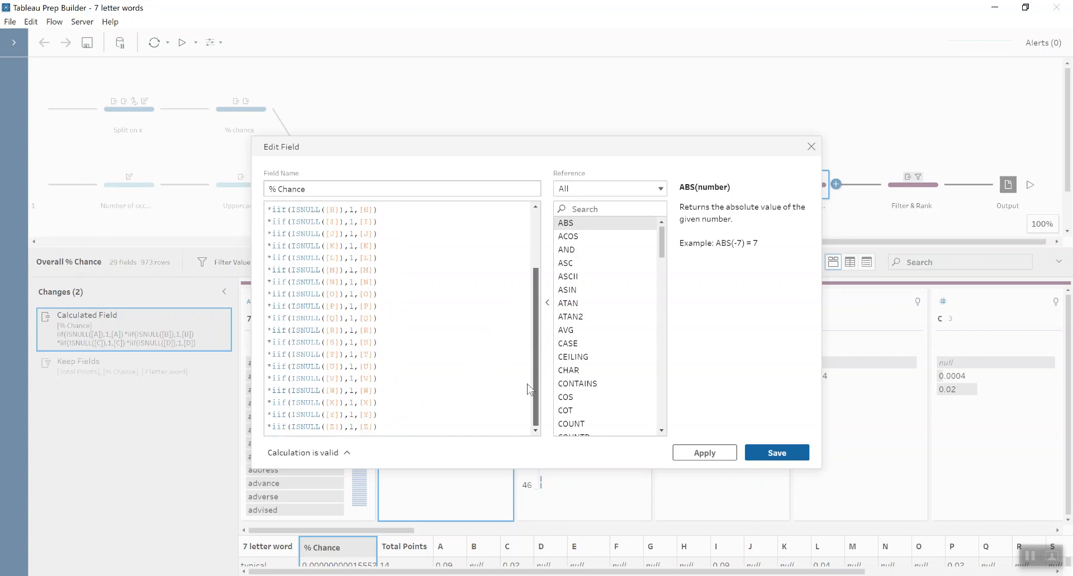
{"action": "left_click", "coordinate": [811, 146]}
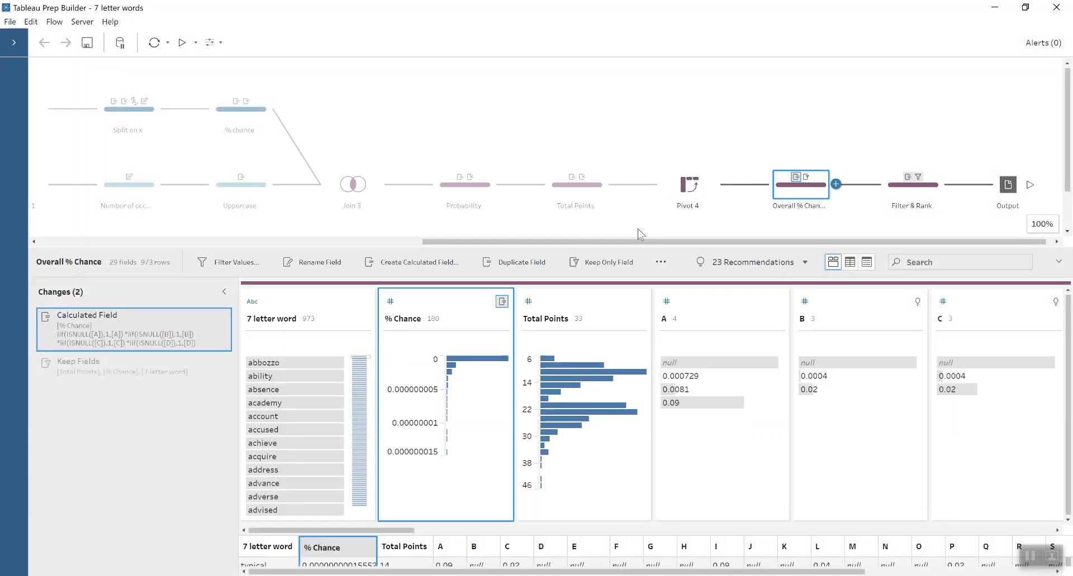
{"action": "left_click", "coordinate": [112, 361]}
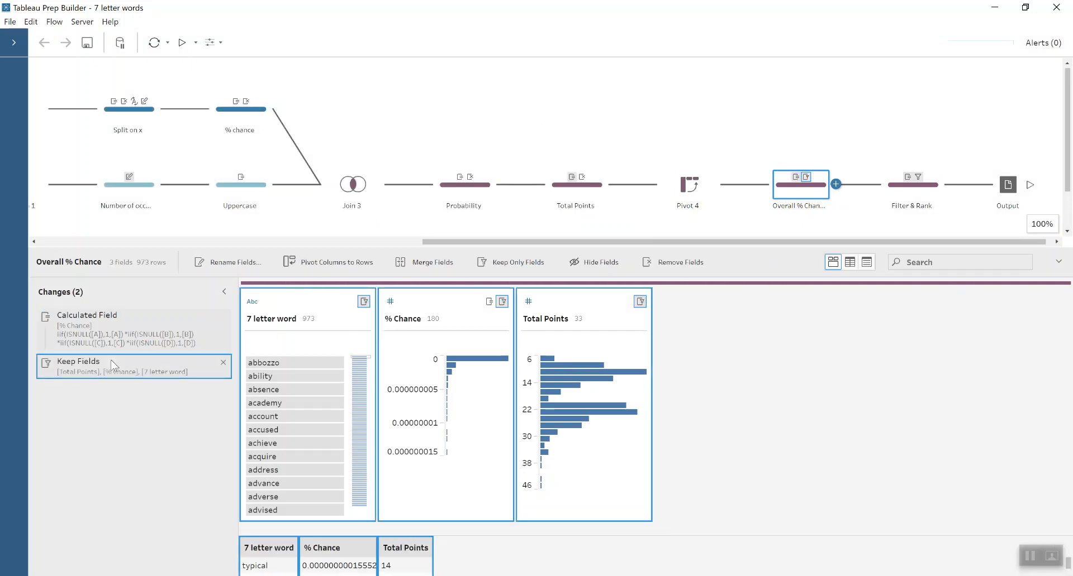
{"action": "left_click_drag", "start_coordinate": [435, 247], "coordinate": [435, 188]}
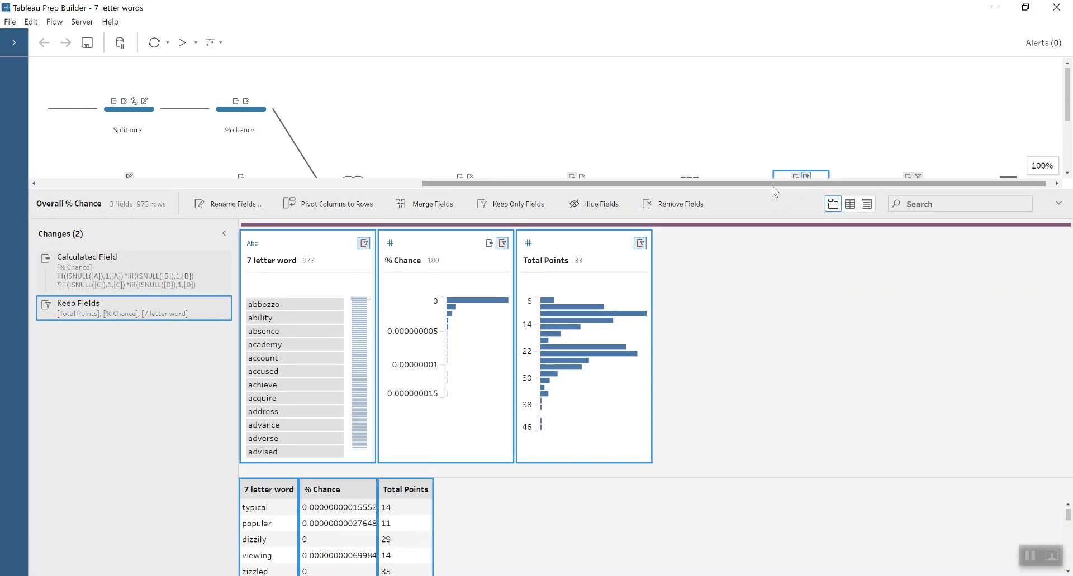
Step: Open the Filter & Rank step and examine its filter that excludes 0 from % Chance
{"action": "left_click_drag", "start_coordinate": [772, 189], "coordinate": [772, 288]}
{"action": "left_click", "coordinate": [906, 193]}
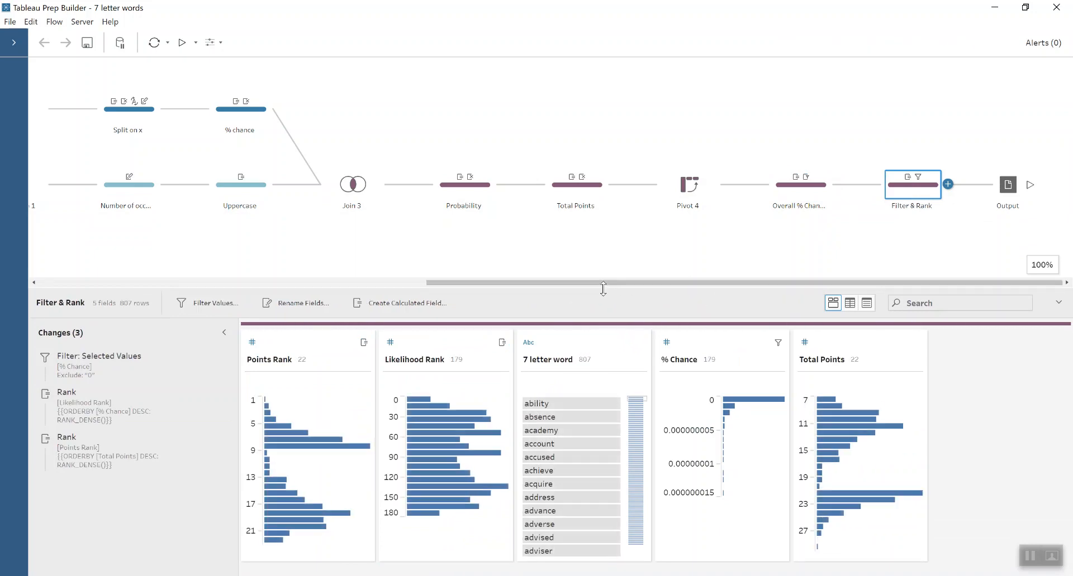
{"action": "left_click_drag", "start_coordinate": [602, 287], "coordinate": [602, 186]}
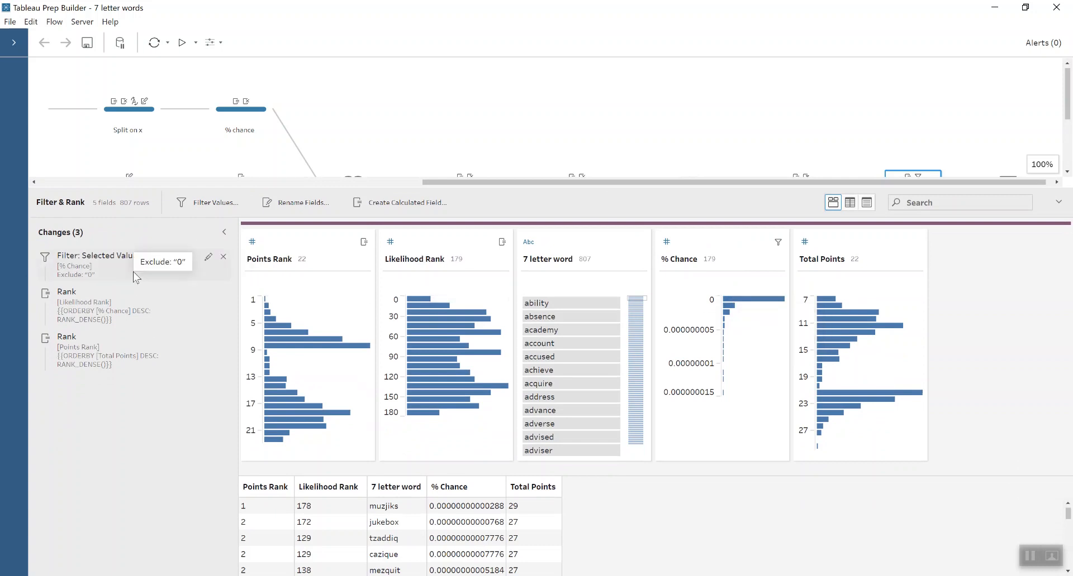
Step: Try a Selected Values filter on % Chance in Exclude mode, and remove the added filter change
{"action": "left_click", "coordinate": [778, 259]}
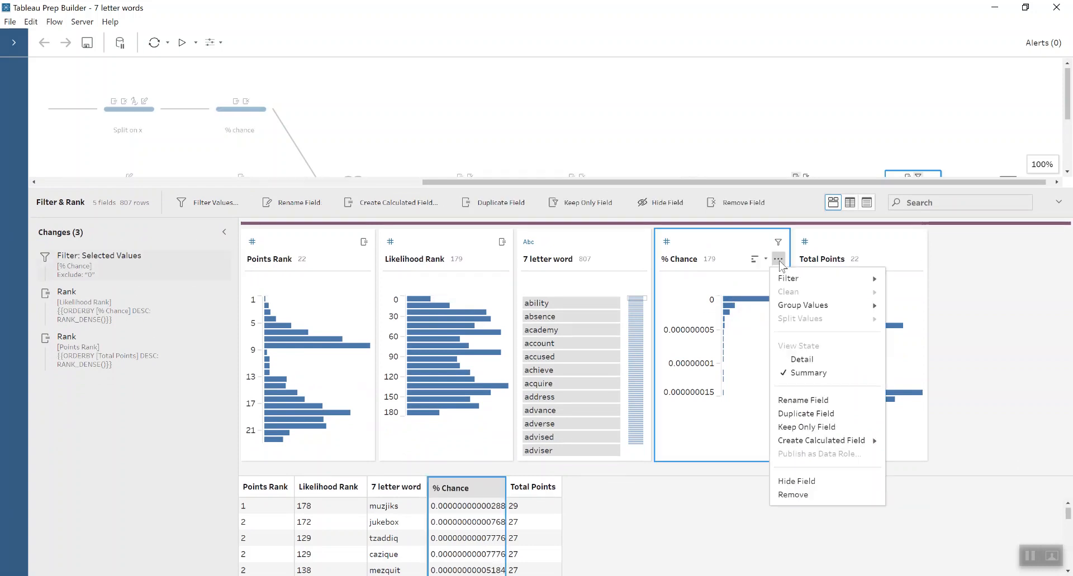
{"action": "mouse_move", "coordinate": [802, 285]}
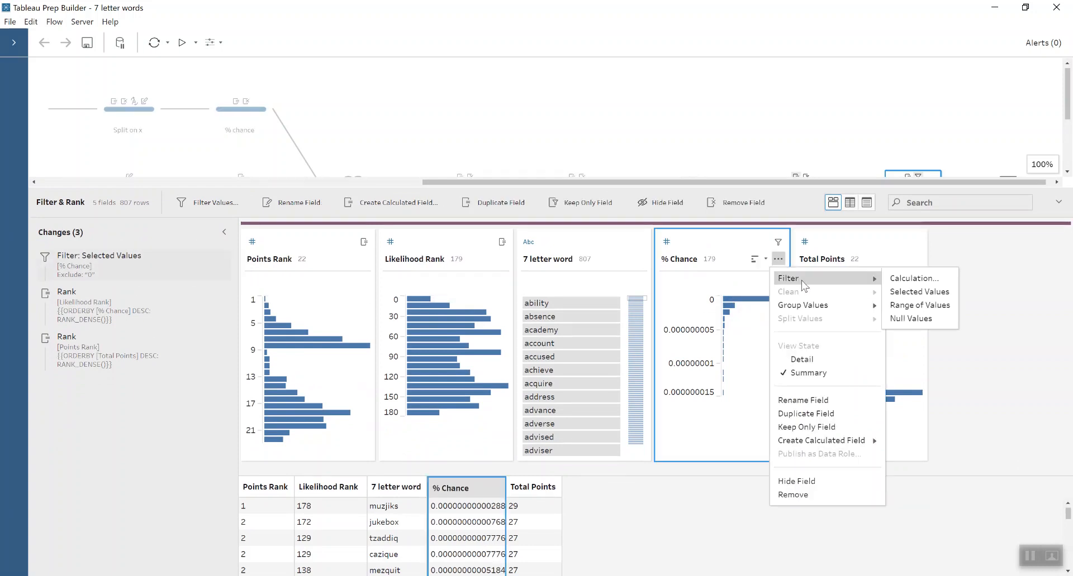
{"action": "left_click", "coordinate": [919, 292]}
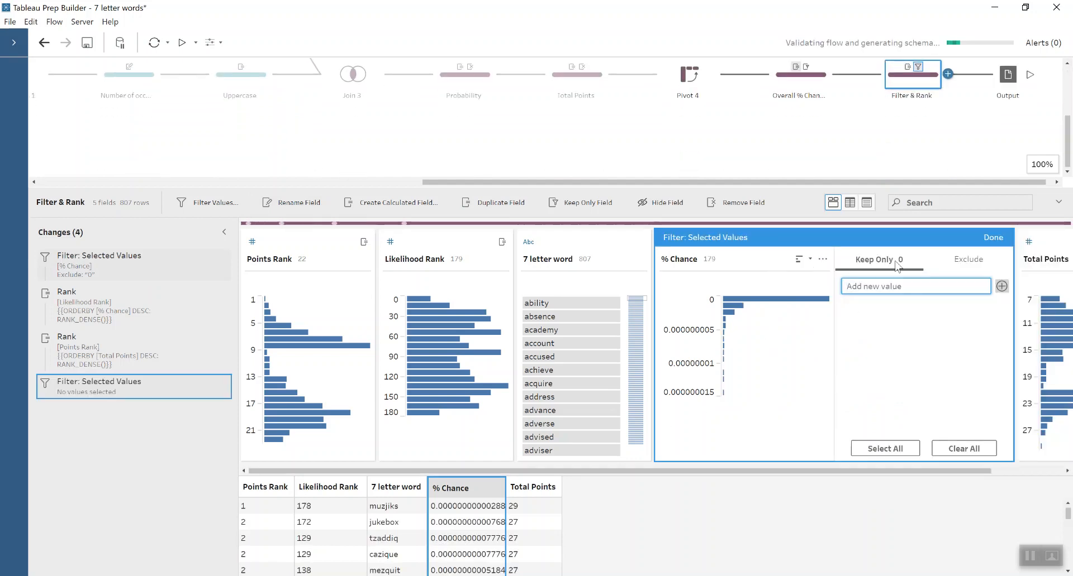
{"action": "left_click", "coordinate": [961, 260]}
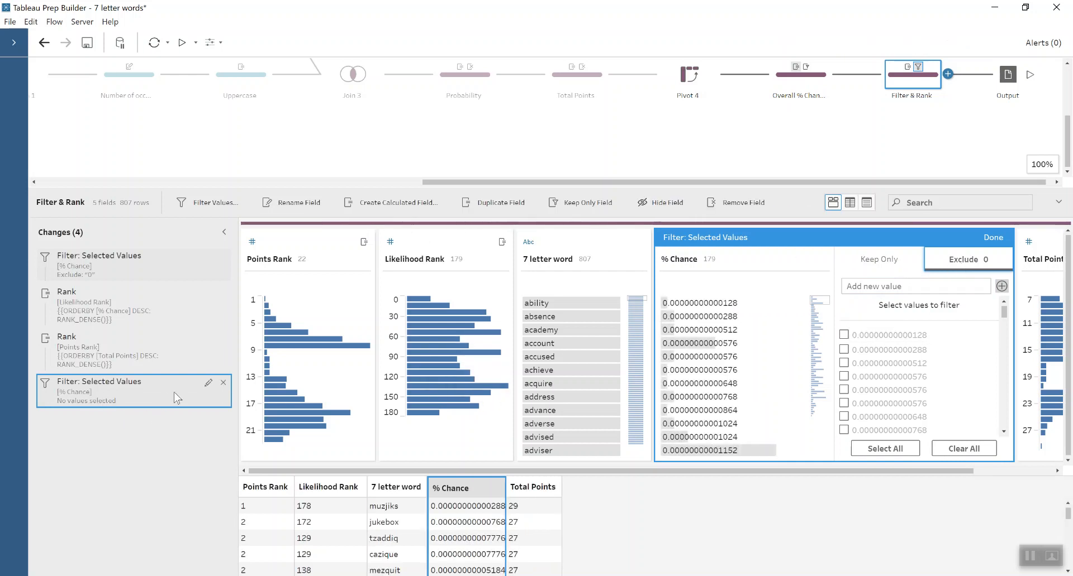
{"action": "left_click", "coordinate": [224, 383]}
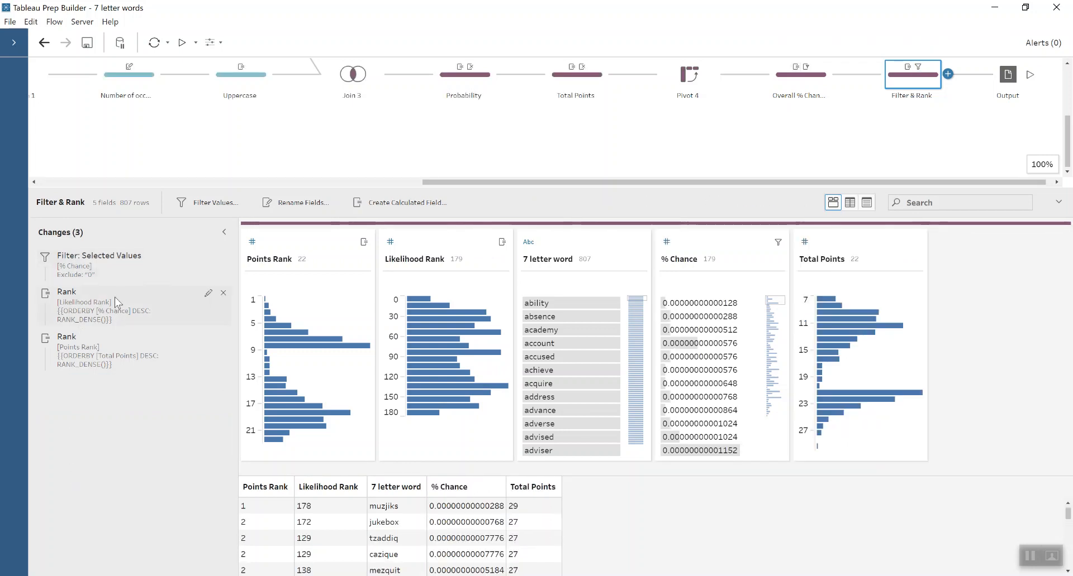
Step: Examine the rank settings of Likelihood Rank, ordered by % Chance, and Points Rank, ordered by Total Points, closing both
{"action": "left_click", "coordinate": [208, 294]}
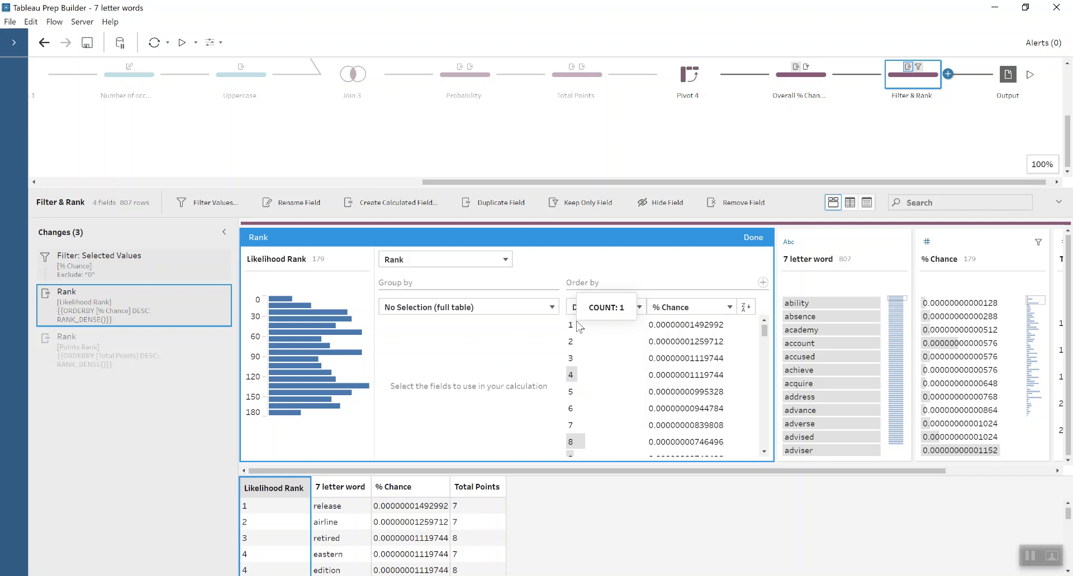
{"action": "left_click", "coordinate": [752, 238]}
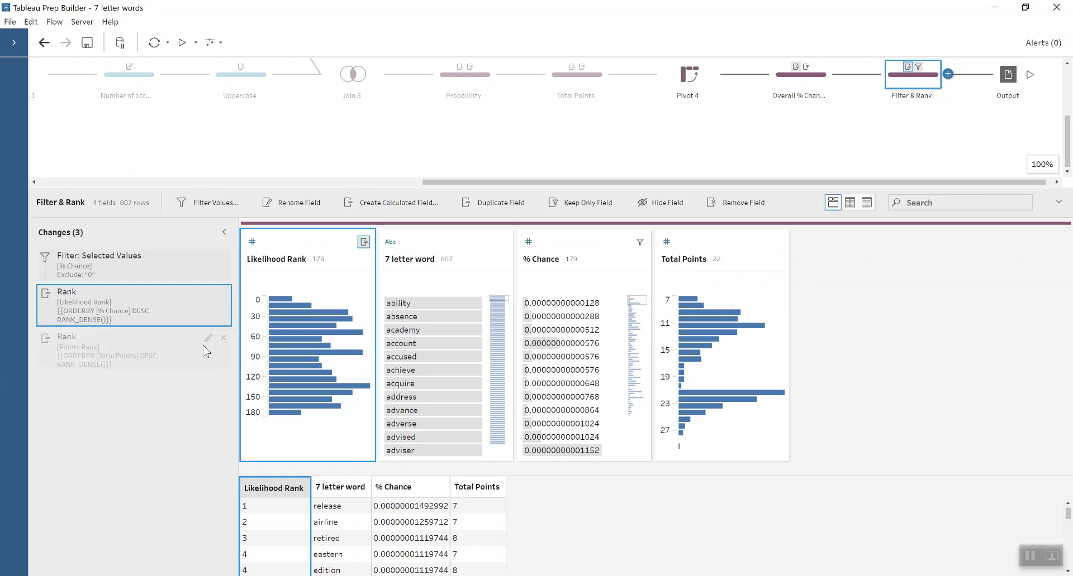
{"action": "left_click", "coordinate": [207, 339]}
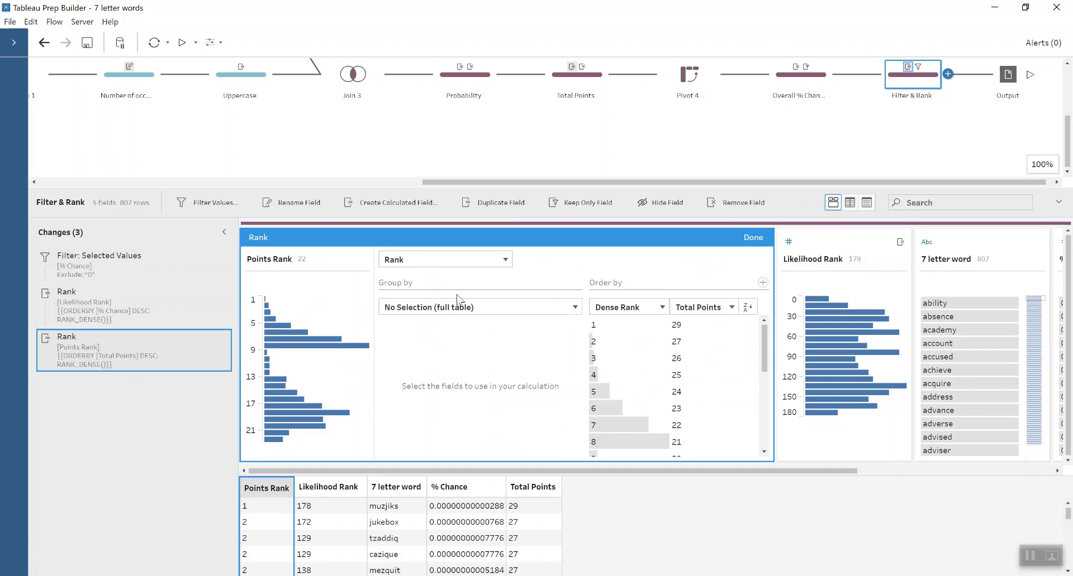
{"action": "left_click", "coordinate": [752, 238]}
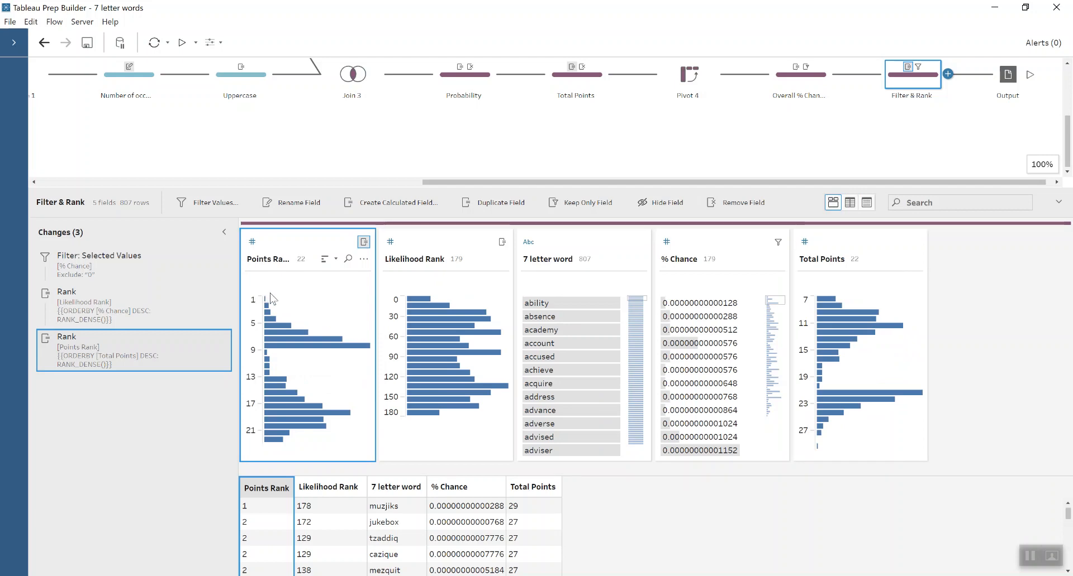
{"action": "mouse_move", "coordinate": [272, 314]}
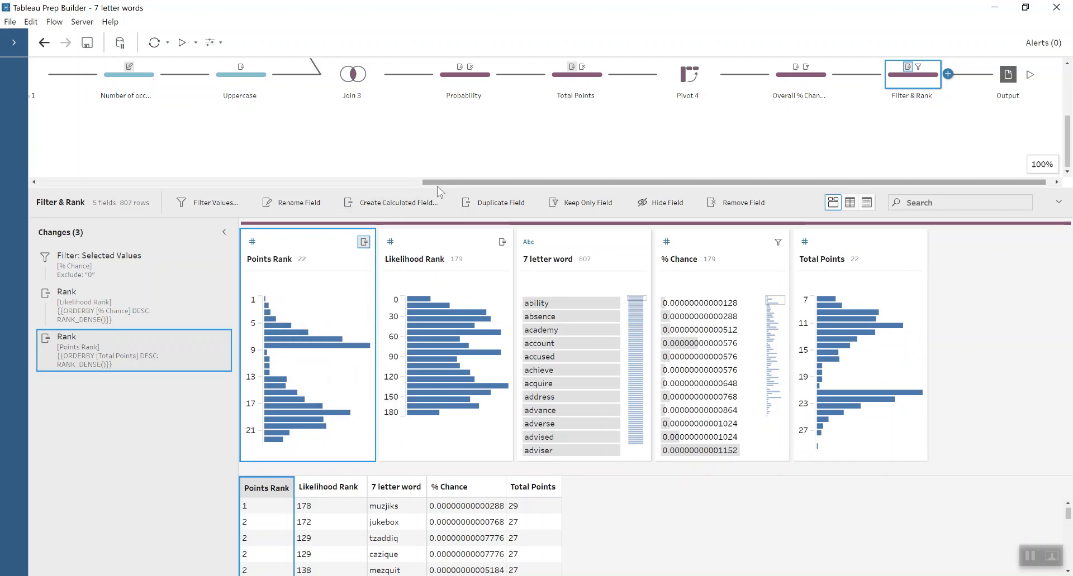
Step: Inspect the ranked data rows of Filter & Rank and view the end of the flow
{"action": "left_click_drag", "start_coordinate": [437, 187], "coordinate": [437, 103]}
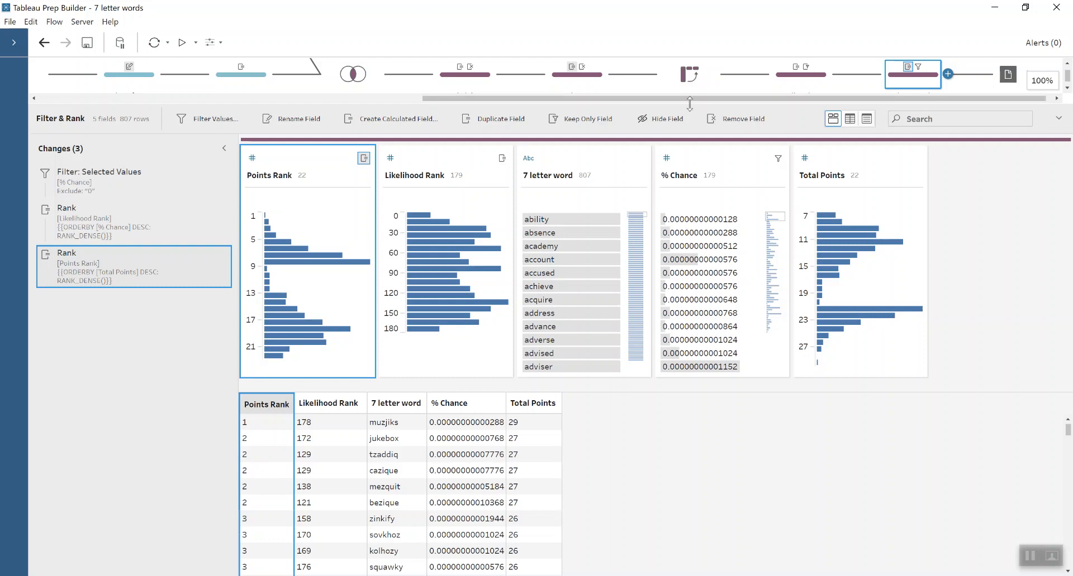
{"action": "left_click_drag", "start_coordinate": [689, 104], "coordinate": [691, 208]}
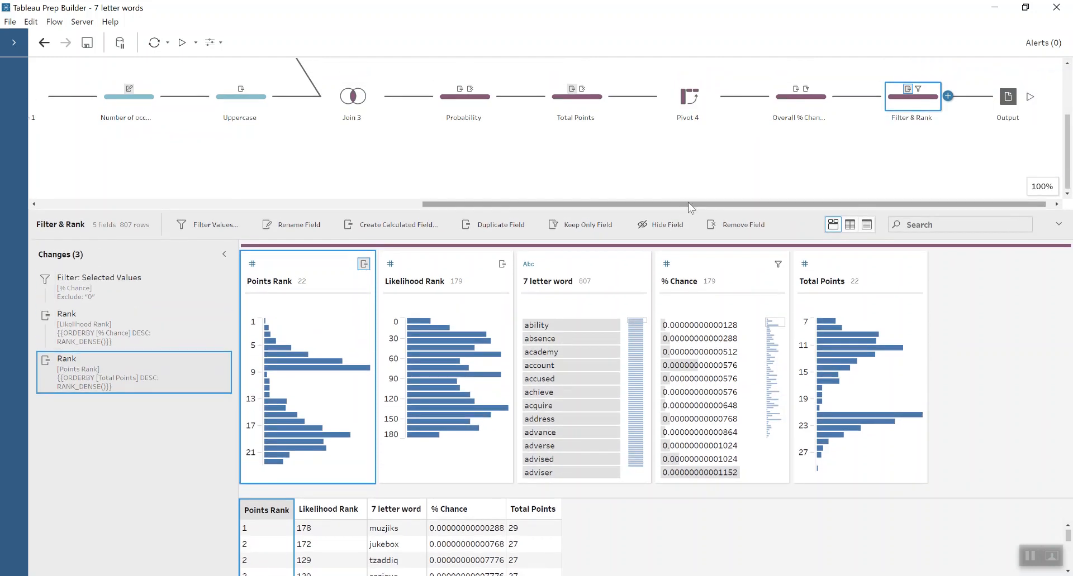
{"action": "left_click_drag", "start_coordinate": [1068, 140], "coordinate": [1071, 95]}
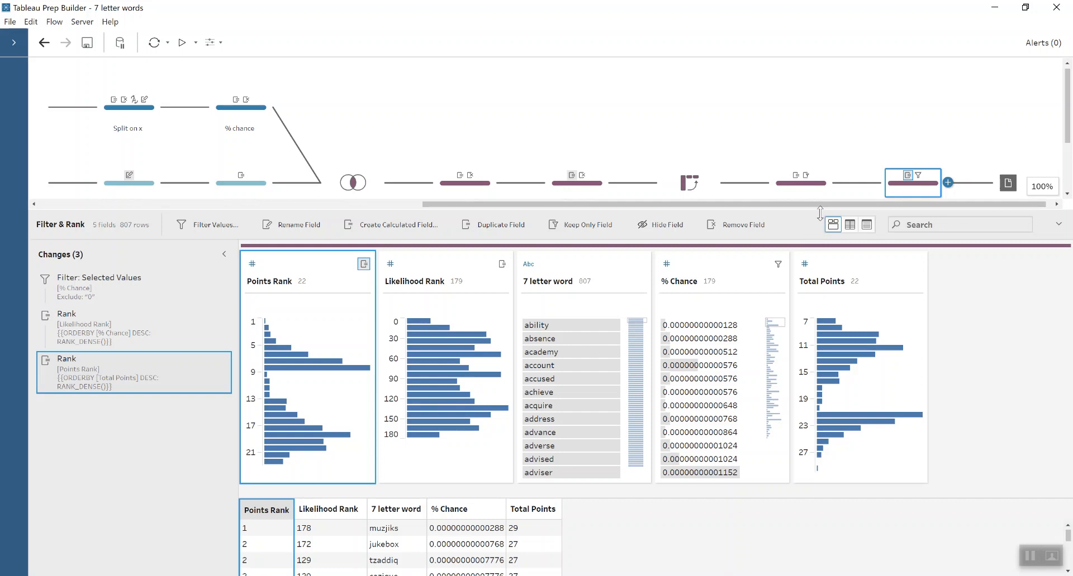